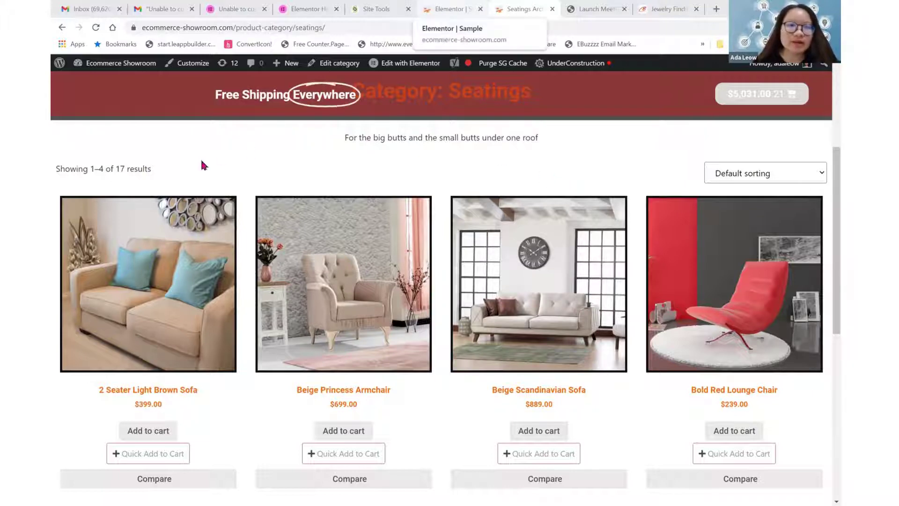
Switch to the Elementor editor and examine the Archive Products widget's content and style options in the product archive template.
key("ctrl+shift+Tab")
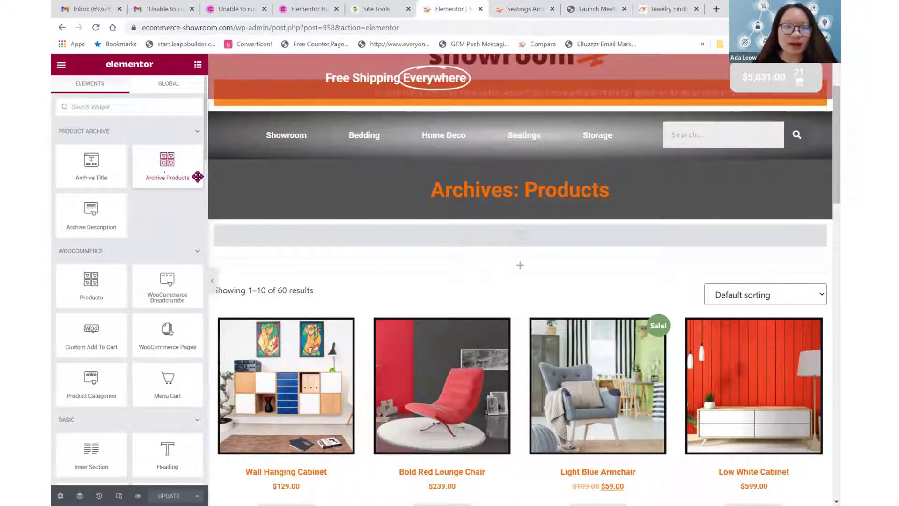
left_click(525, 358)
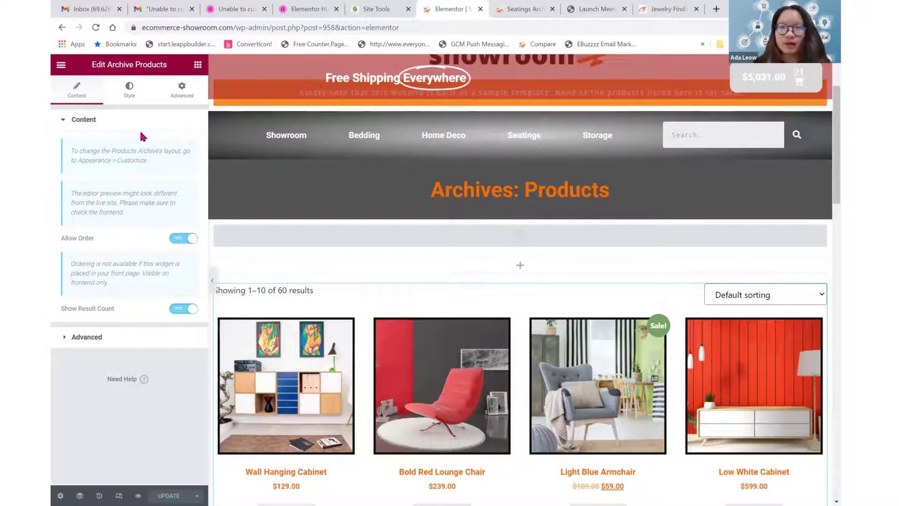
left_click(128, 98)
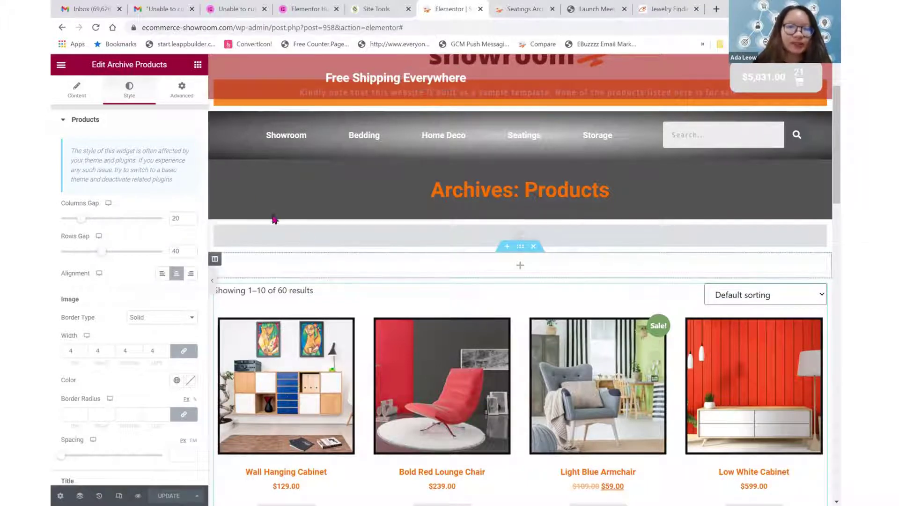
left_click(199, 66)
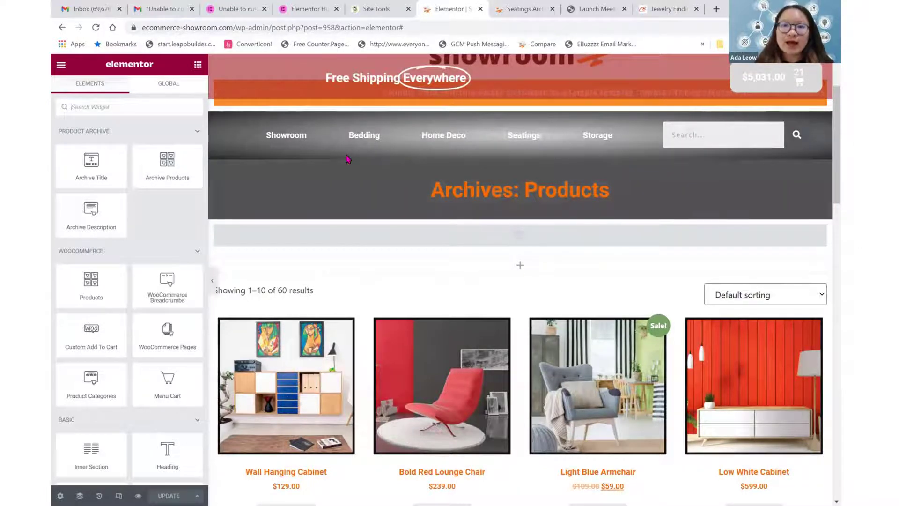
left_click(375, 136)
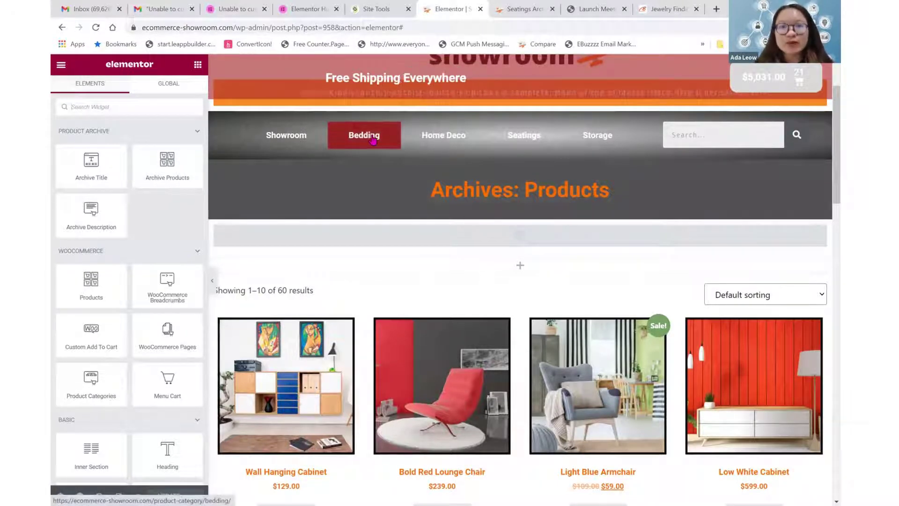
left_click(447, 138)
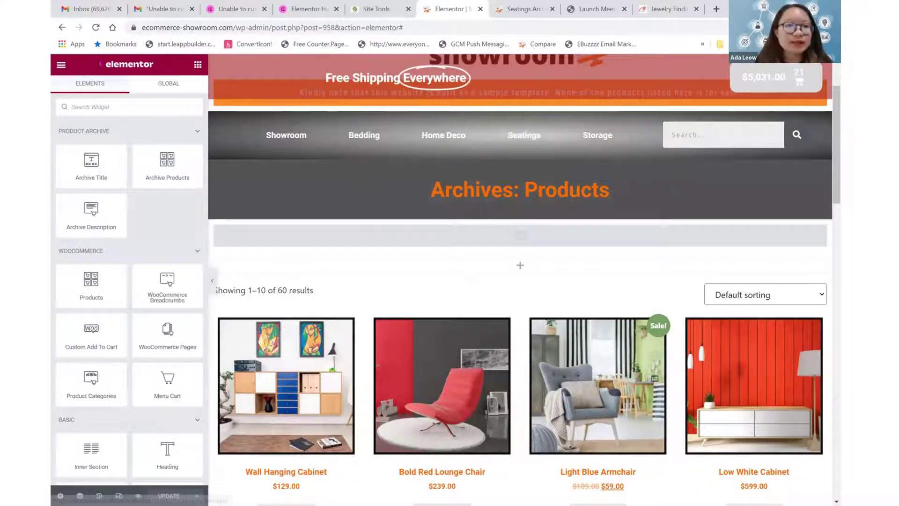
Exit the template editor to the WordPress dashboard and show the Products Archive templates in Theme Builder.
left_click(60, 67)
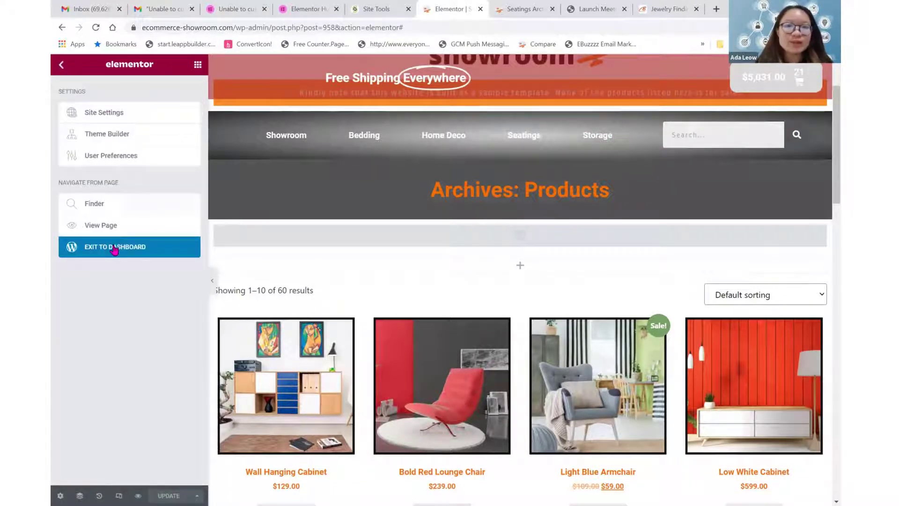
left_click(114, 248)
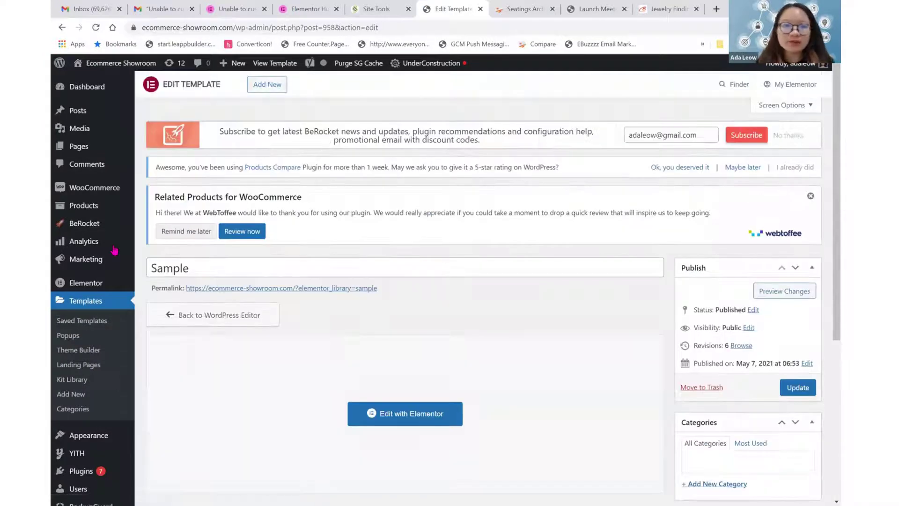
left_click(80, 351)
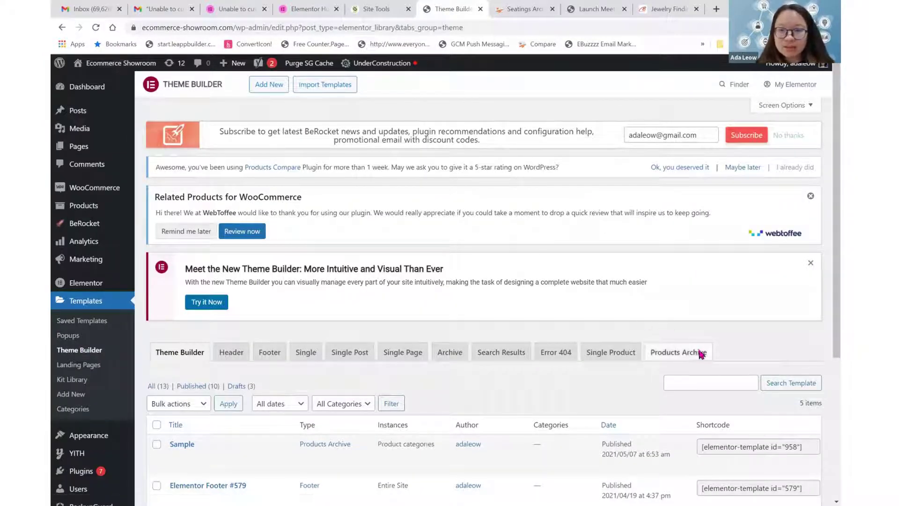
left_click(699, 354)
scroll(330, 280, "down", 3)
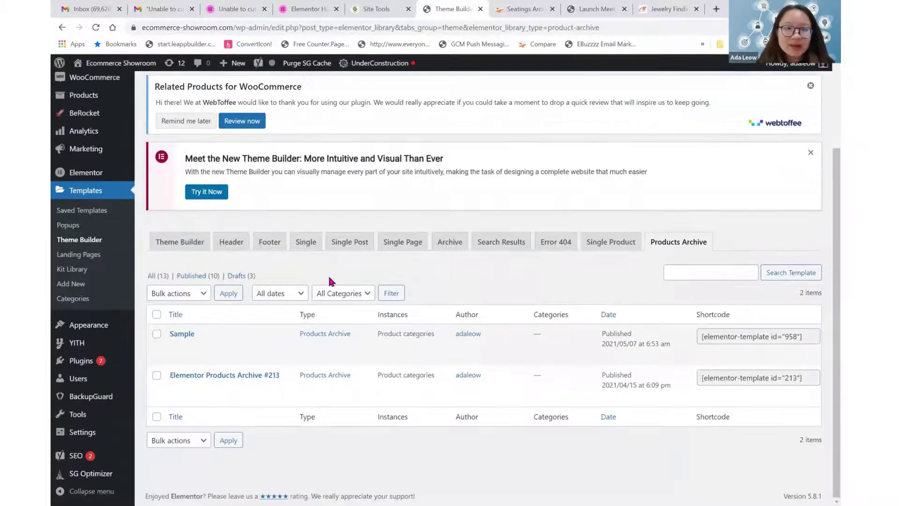
Create a Products Archive template named "Bedding Category" and dismiss the block library without inserting a block.
scroll(329, 281, "up", 3)
left_click(267, 85)
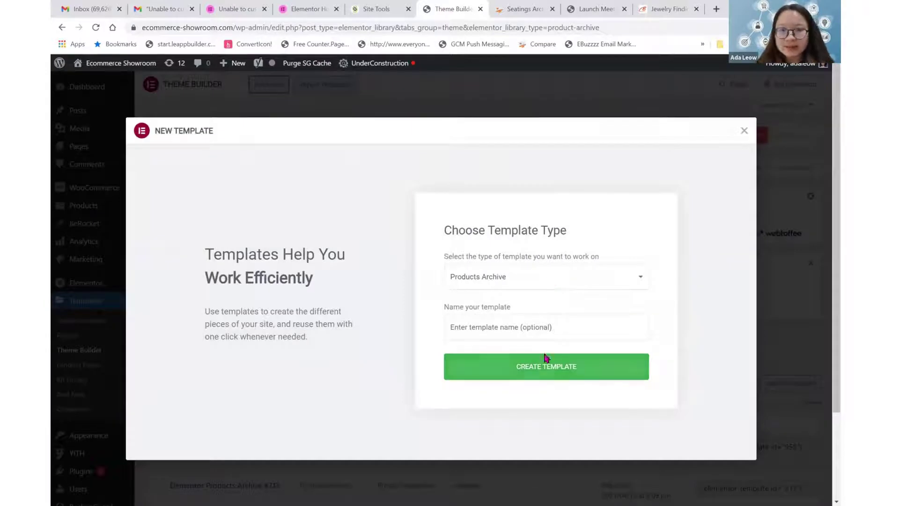
left_click(543, 326)
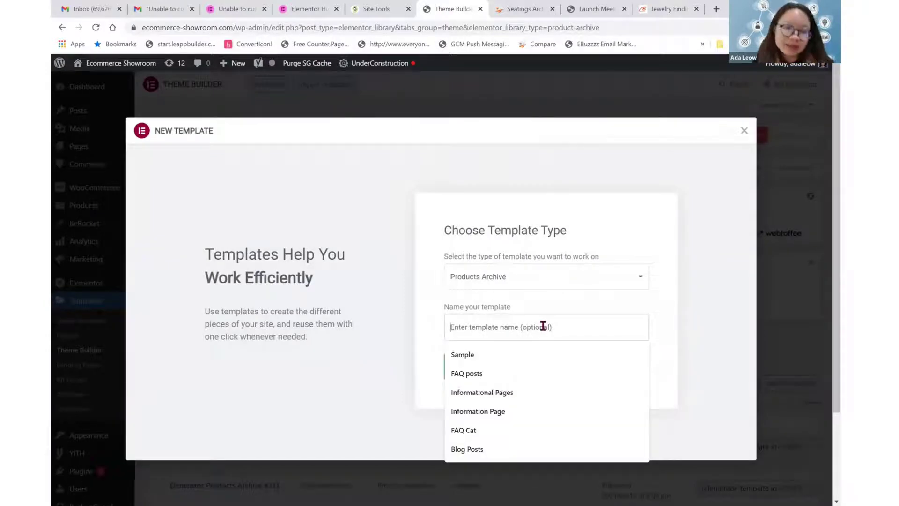
type("Bedding Category")
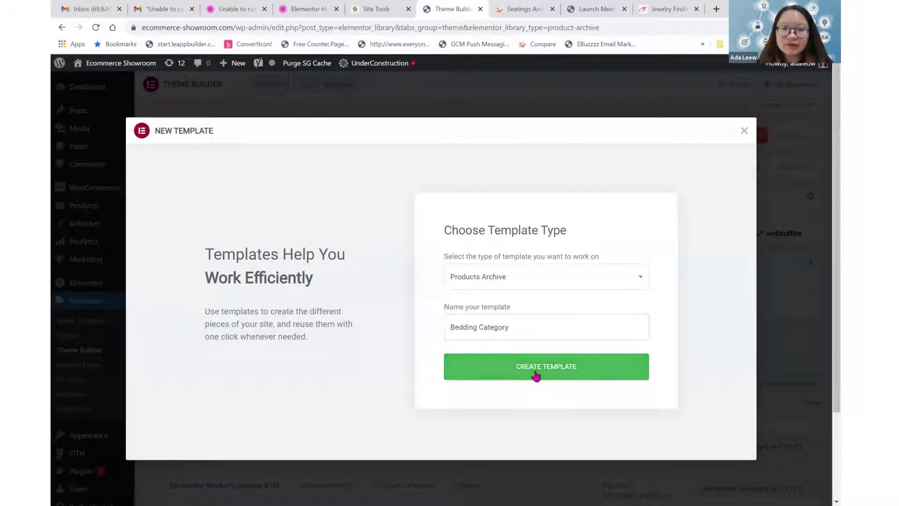
left_click(536, 374)
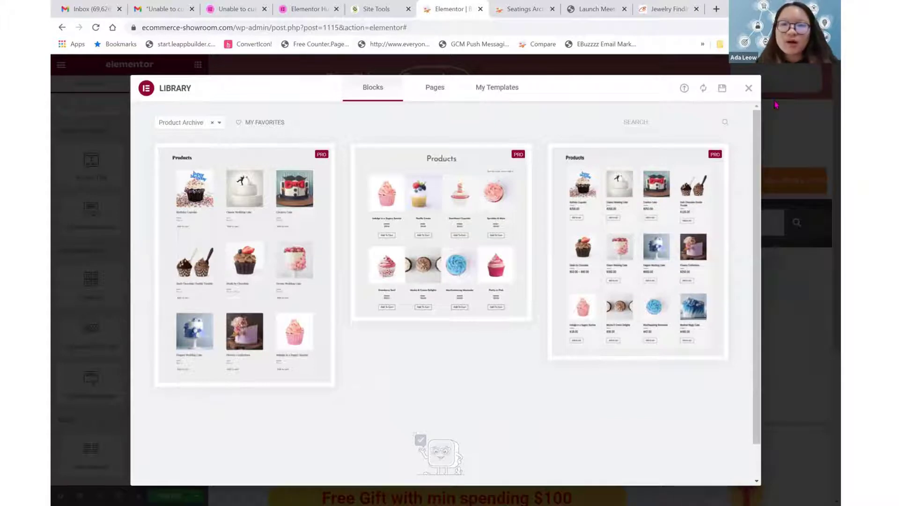
left_click(748, 88)
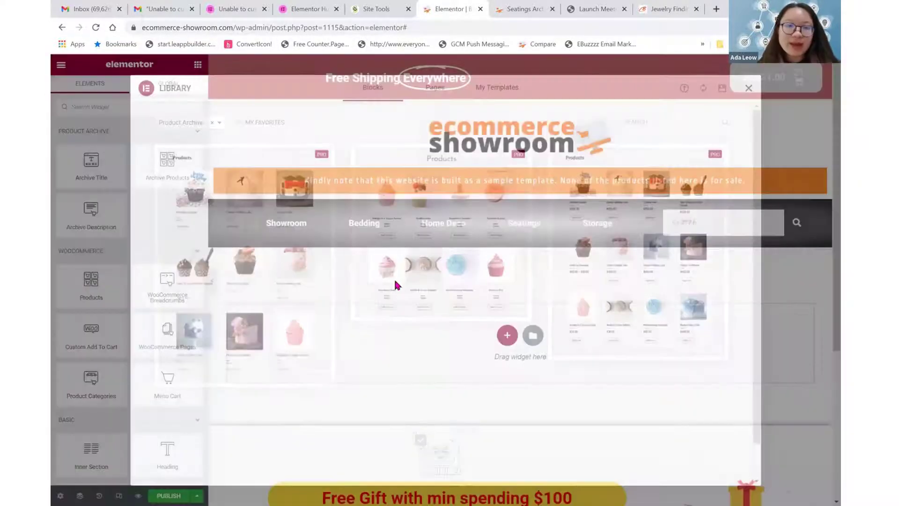
Add an Archive Title widget to the empty template with an Archive Description widget directly below it.
scroll(395, 277, "down", 1)
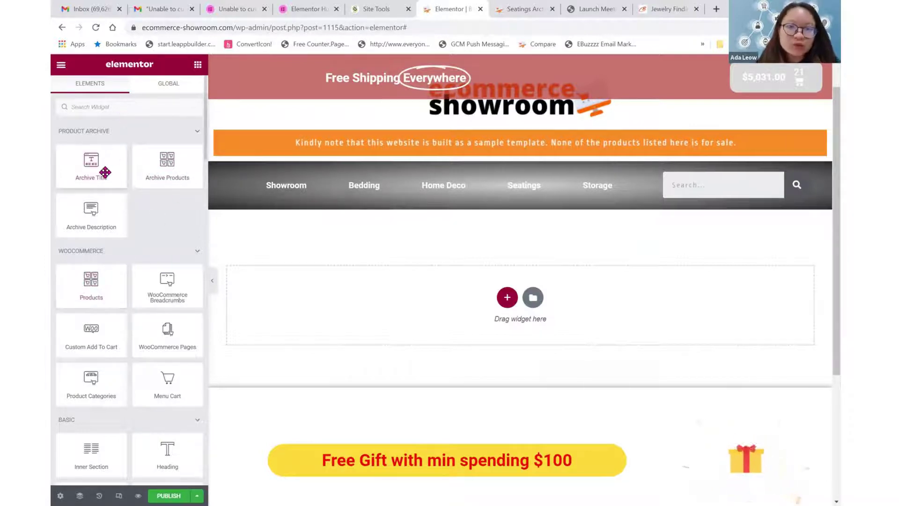
left_click_drag(104, 172, 328, 288)
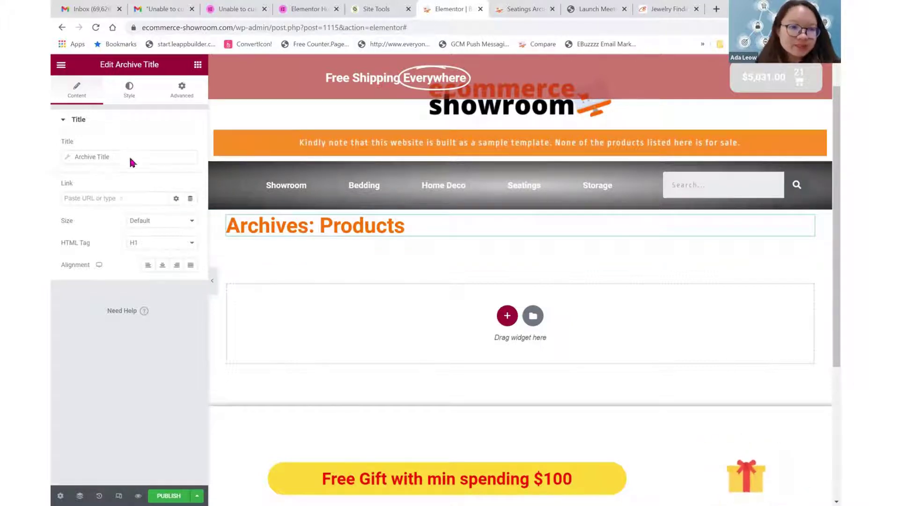
left_click(198, 65)
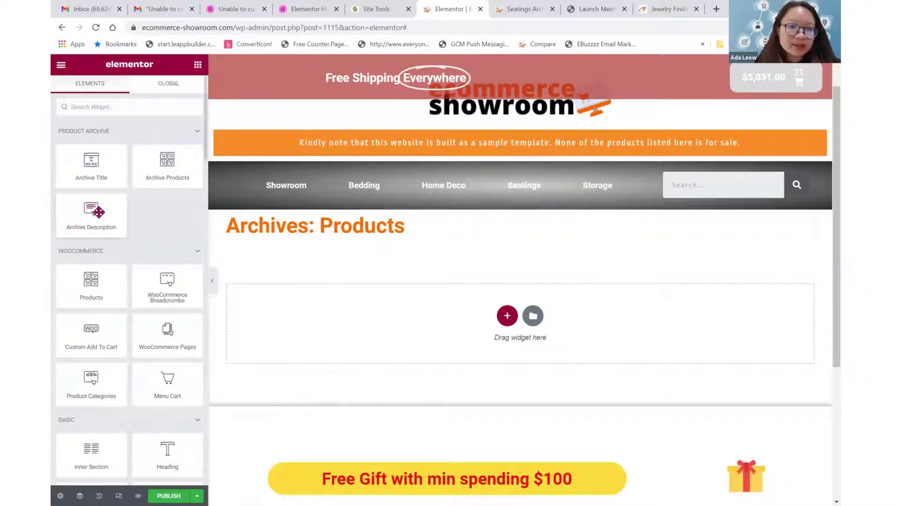
left_click_drag(99, 213, 275, 236)
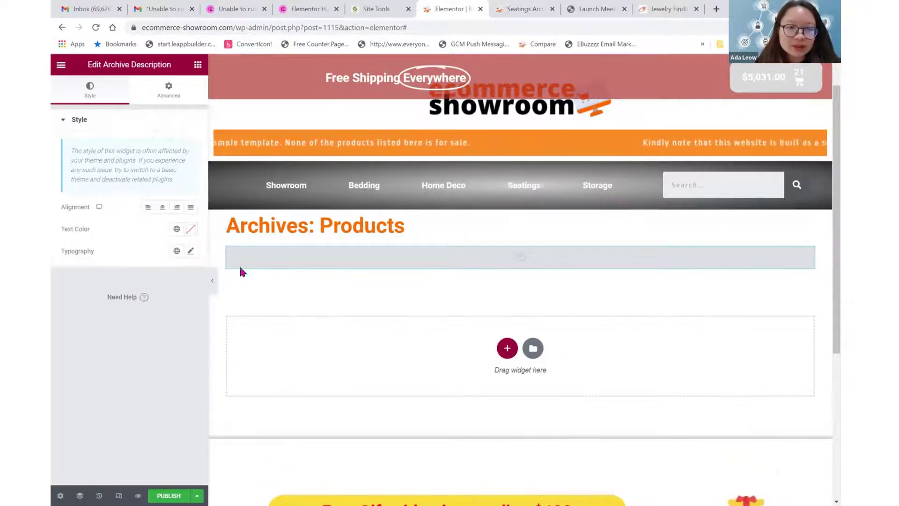
Add a Products widget below the archive description and set its desktop columns to 6.
left_click(197, 64)
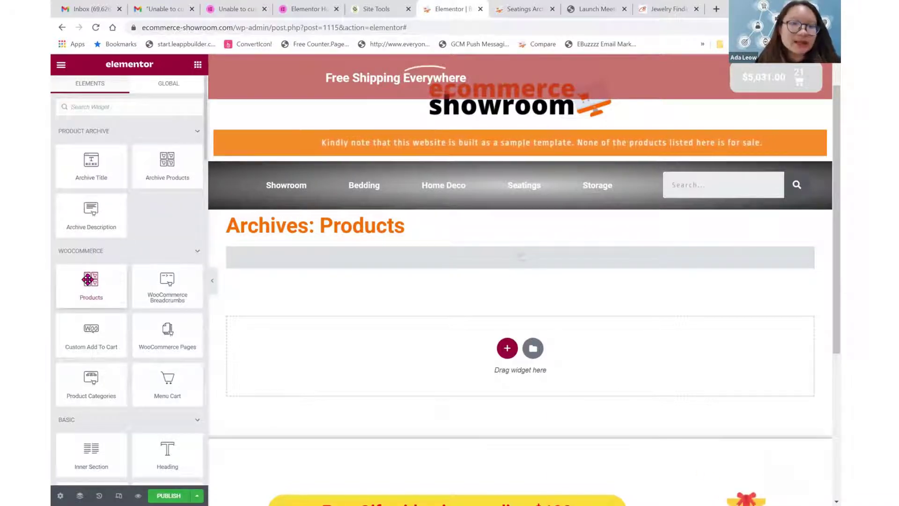
left_click_drag(87, 280, 273, 343)
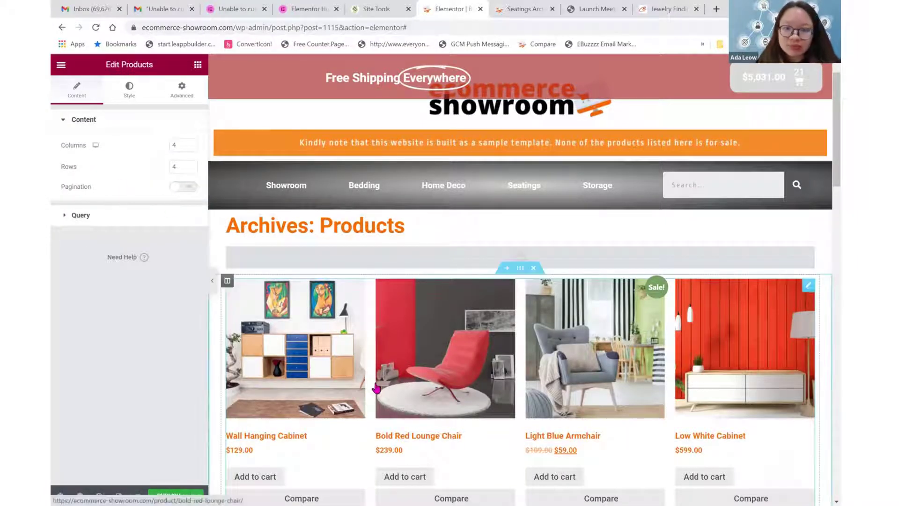
left_click(191, 142)
left_click(190, 142)
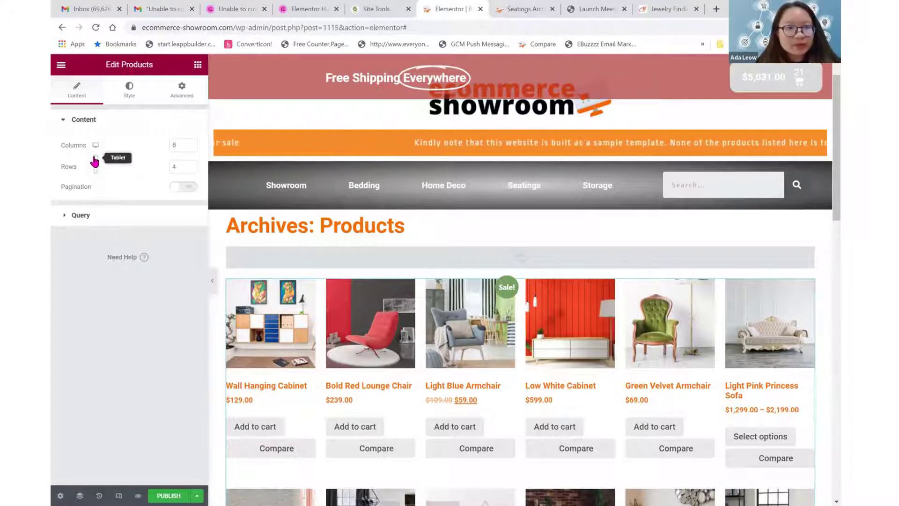
Check the product grid's column settings for tablet and mobile, and review the whole desktop grid.
left_click(95, 157)
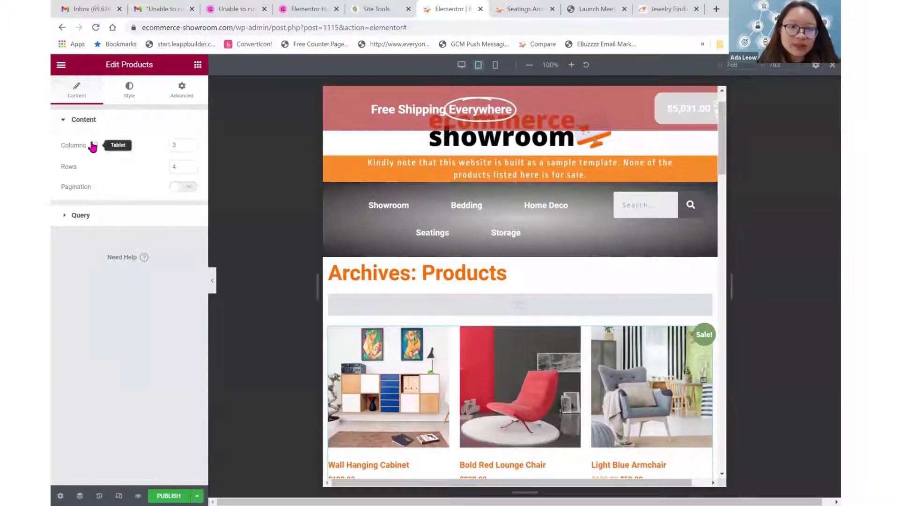
left_click(96, 160)
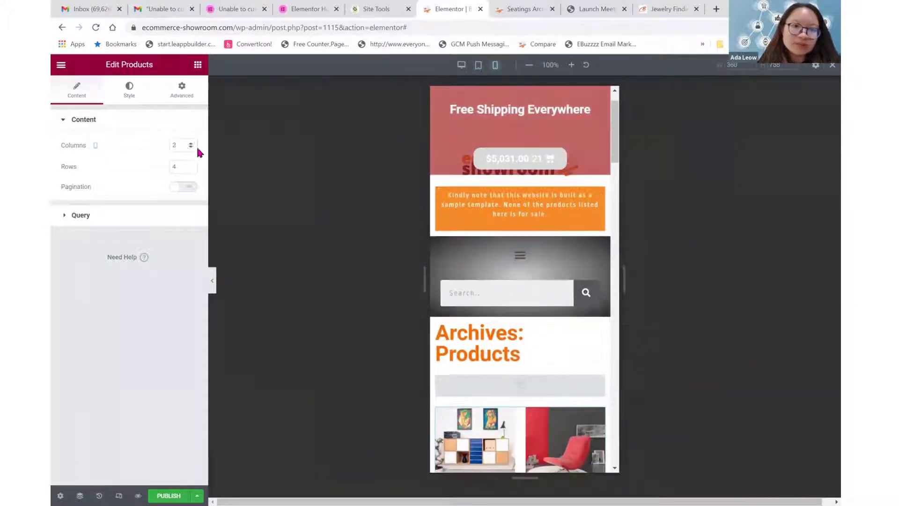
left_click(96, 145)
left_click(95, 121)
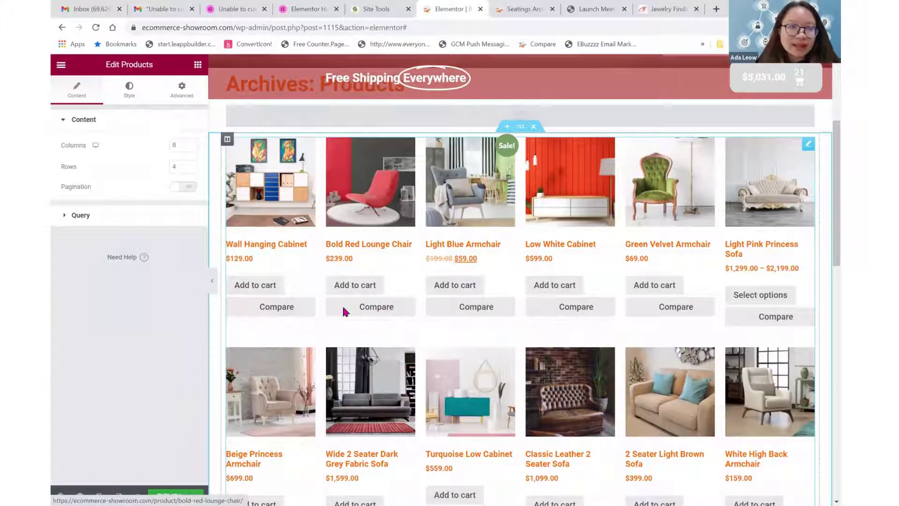
scroll(297, 331, "up", 2)
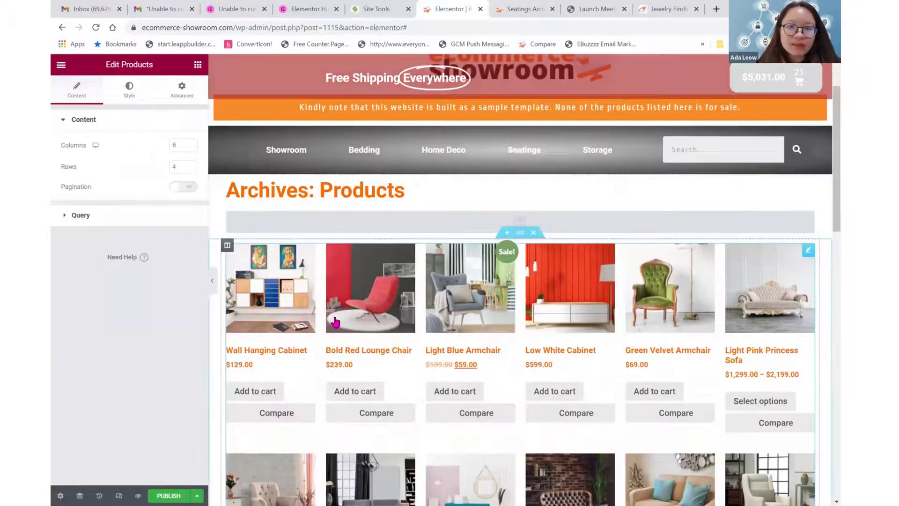
scroll(436, 335, "down", 8)
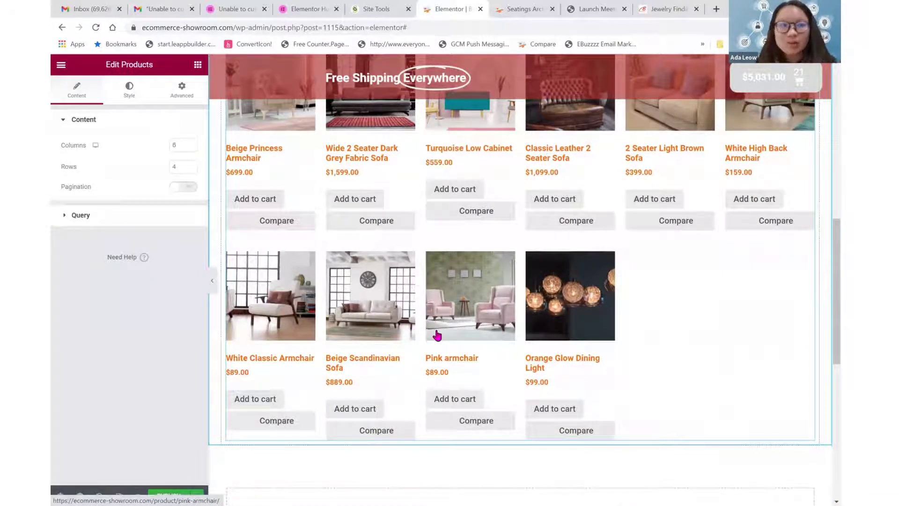
scroll(469, 274, "down", 4)
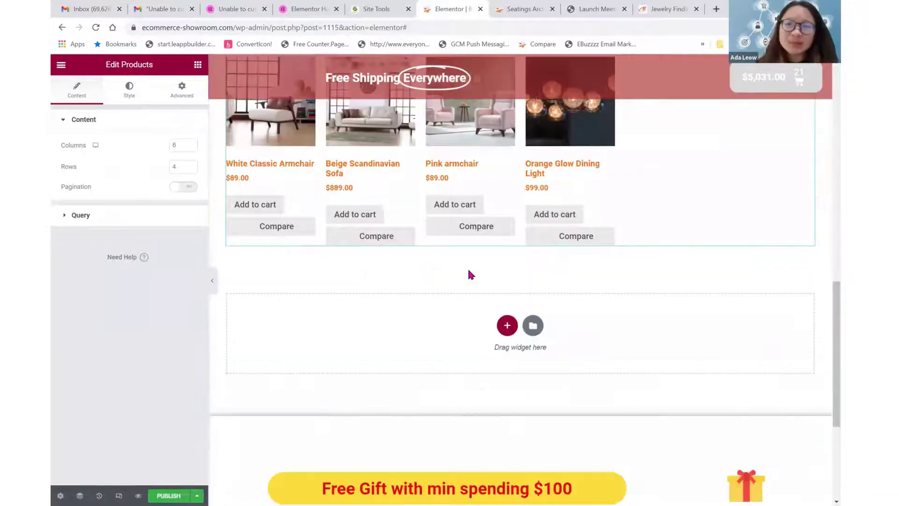
scroll(470, 274, "up", 15)
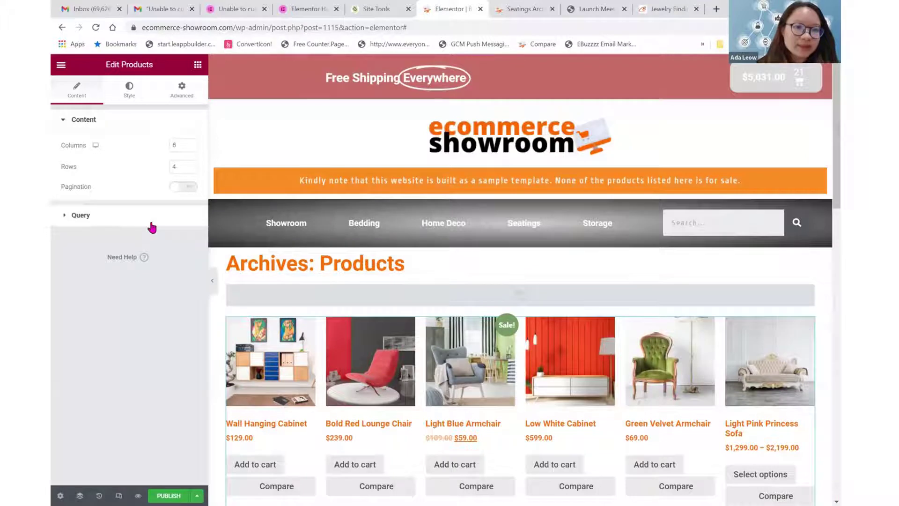
Set the Products widget's query to include by Term with the product category Bedding, and review the filtered grid.
left_click(149, 218)
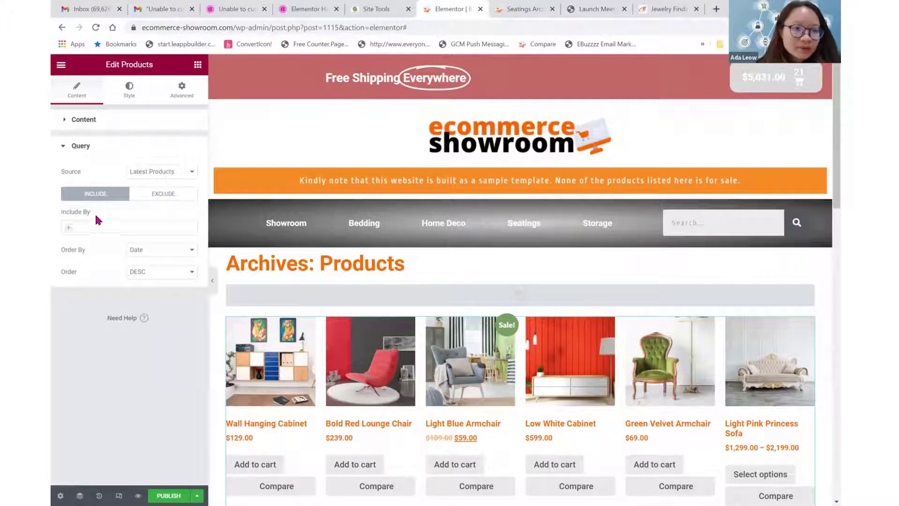
left_click(92, 227)
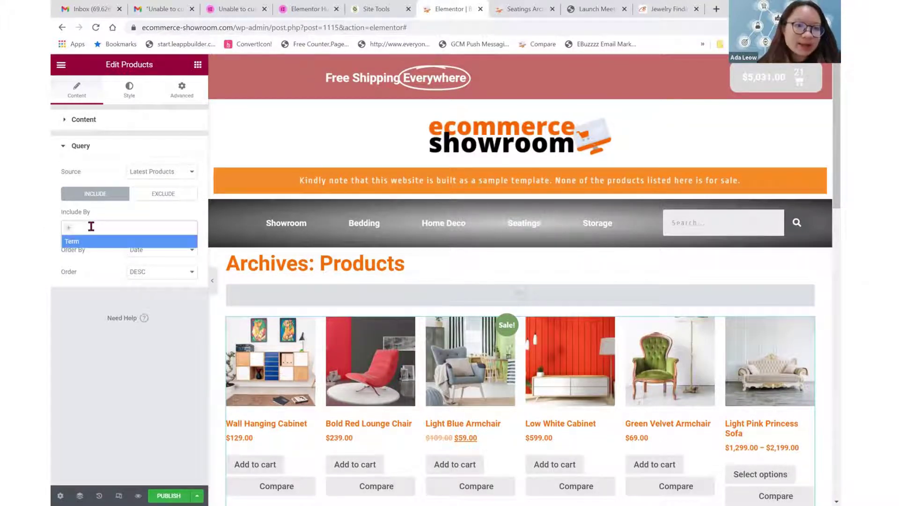
left_click(71, 242)
left_click(105, 260)
type("bedding")
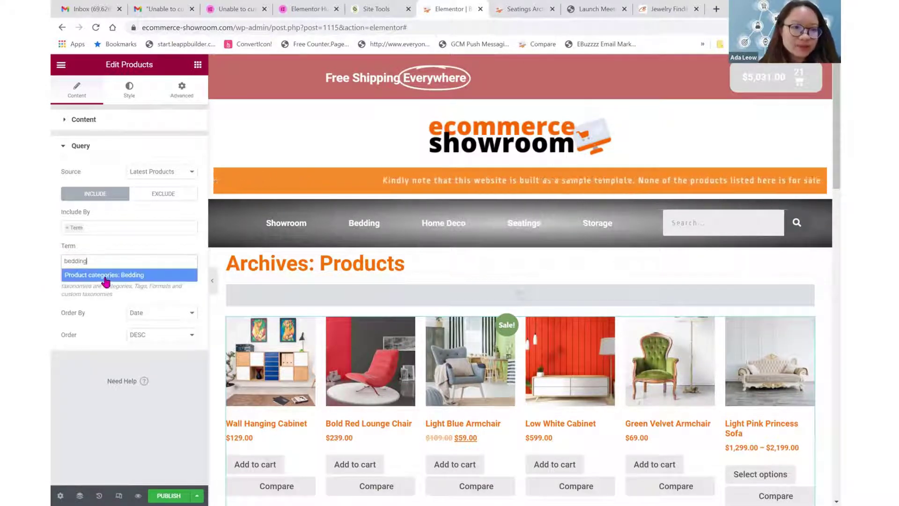
left_click(134, 279)
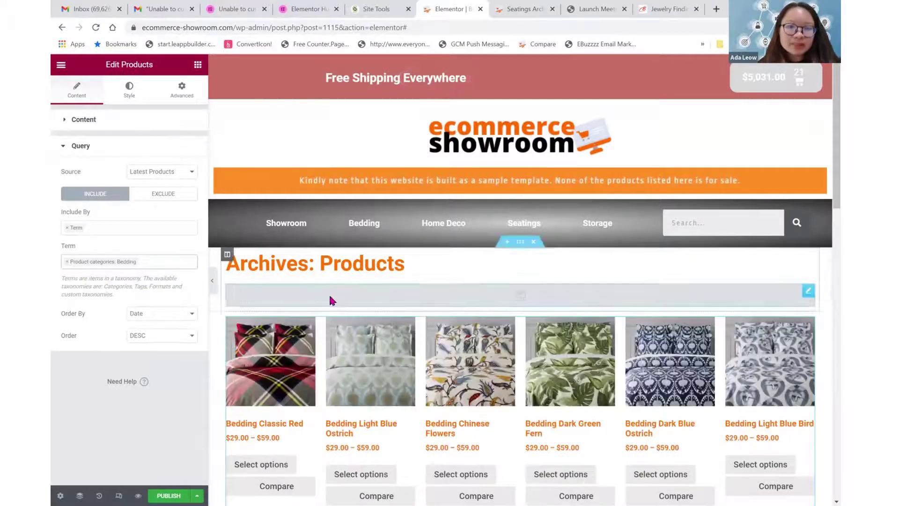
scroll(347, 398, "down", 5)
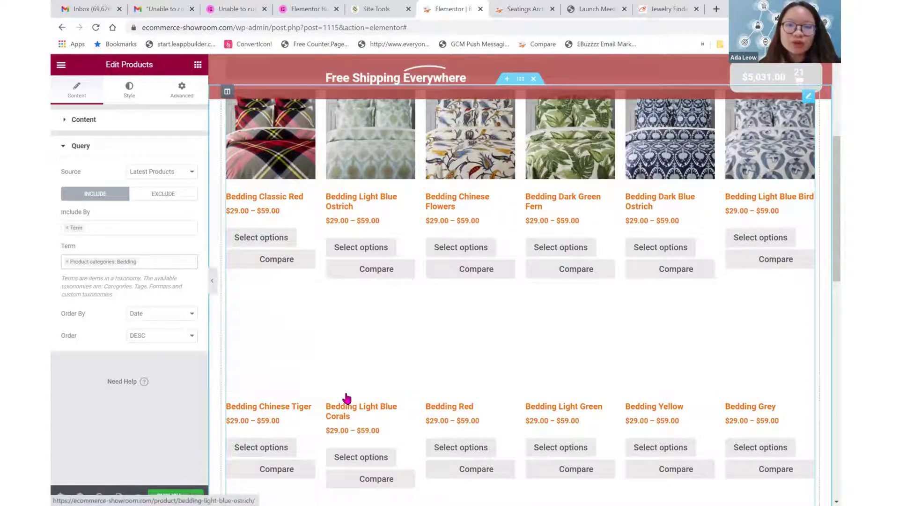
scroll(347, 398, "down", 5)
scroll(346, 398, "up", 5)
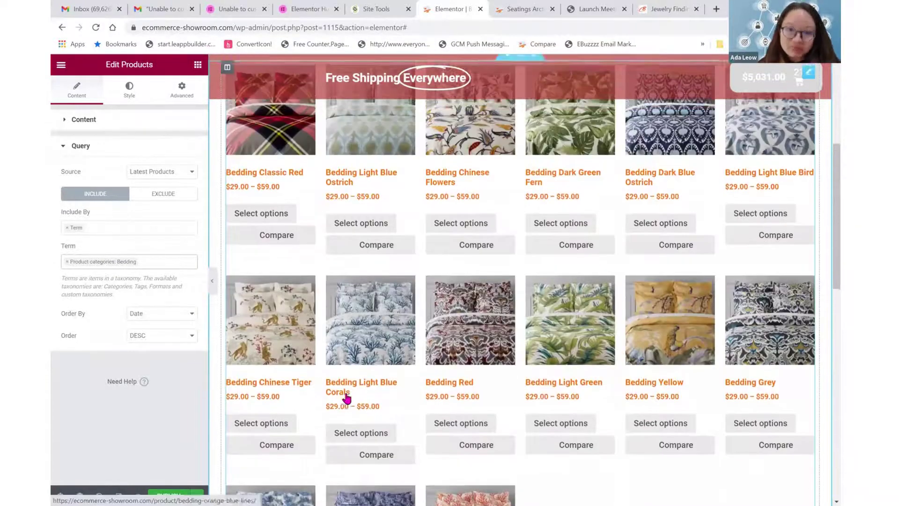
Publish the template with a display condition that includes the product category Bedding.
scroll(346, 398, "up", 5)
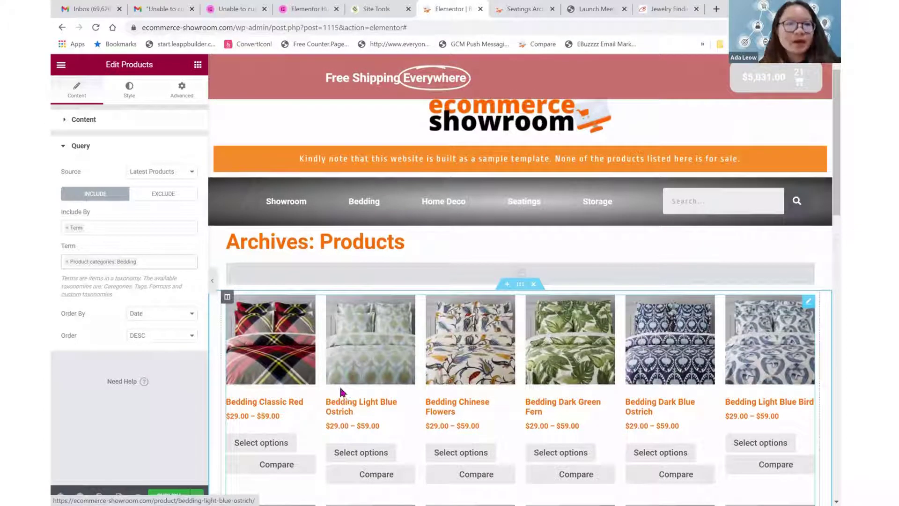
left_click(131, 92)
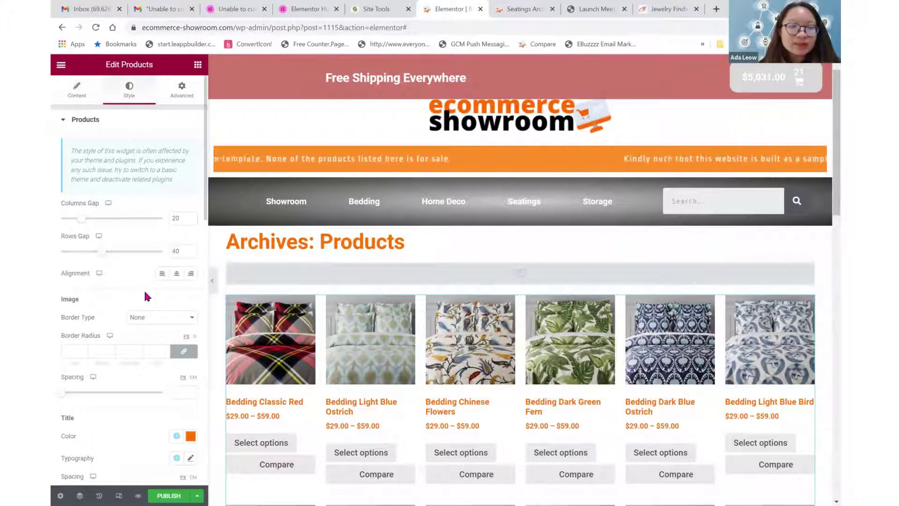
left_click(169, 495)
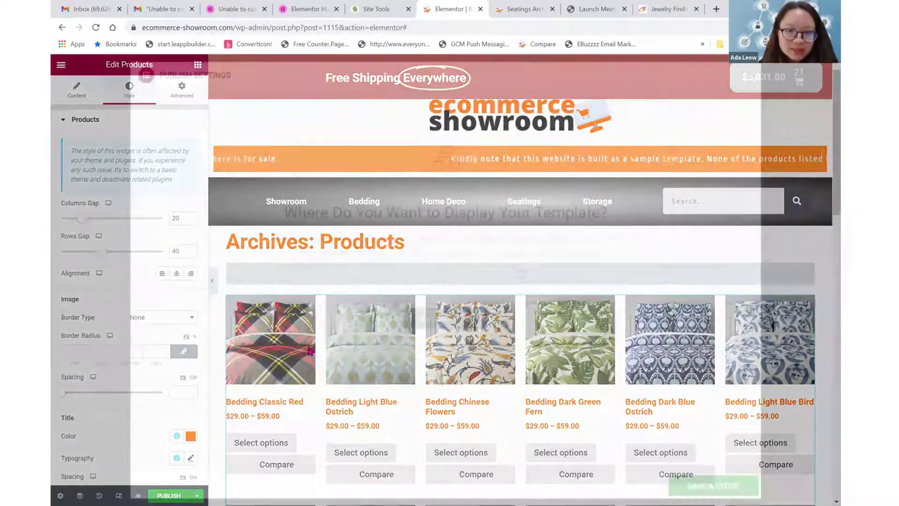
left_click(477, 318)
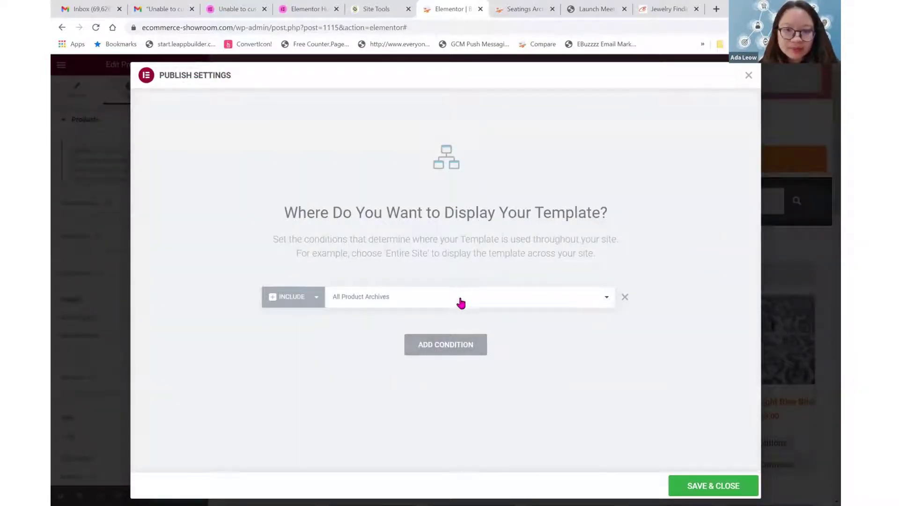
left_click(459, 303)
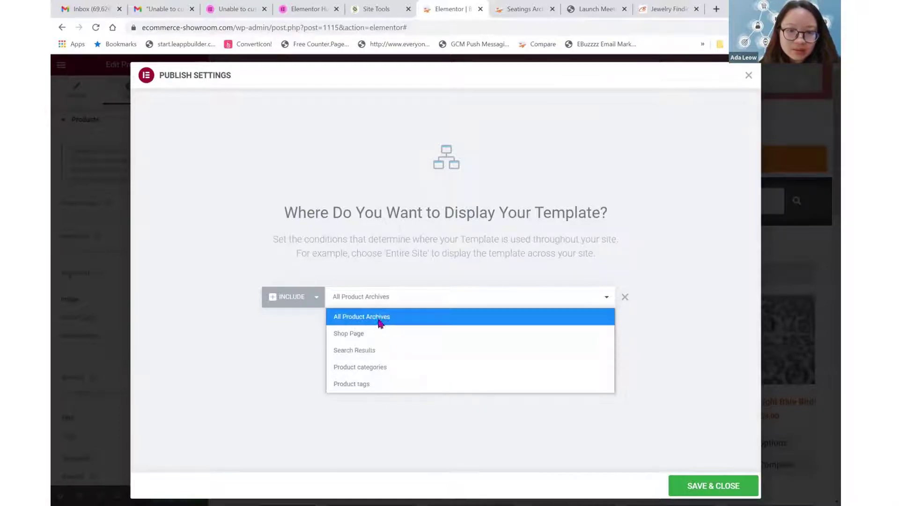
left_click(381, 368)
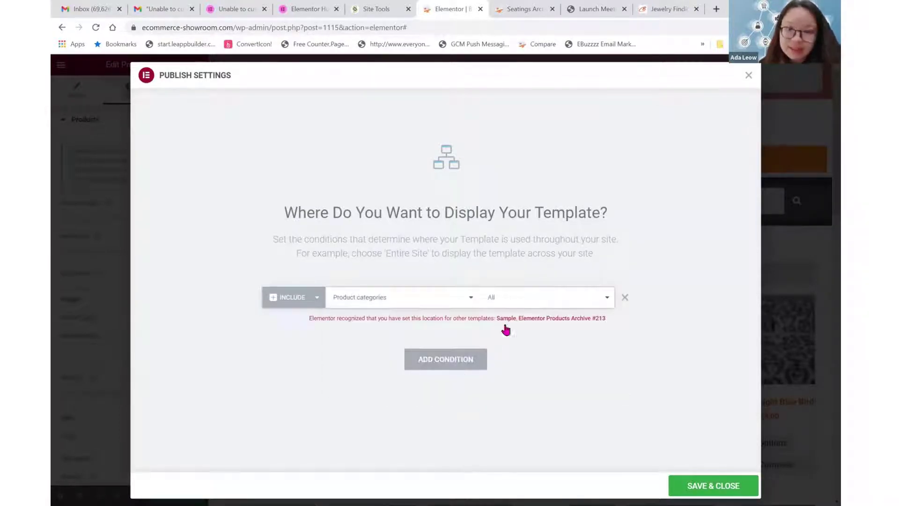
left_click(529, 297)
type("bedding")
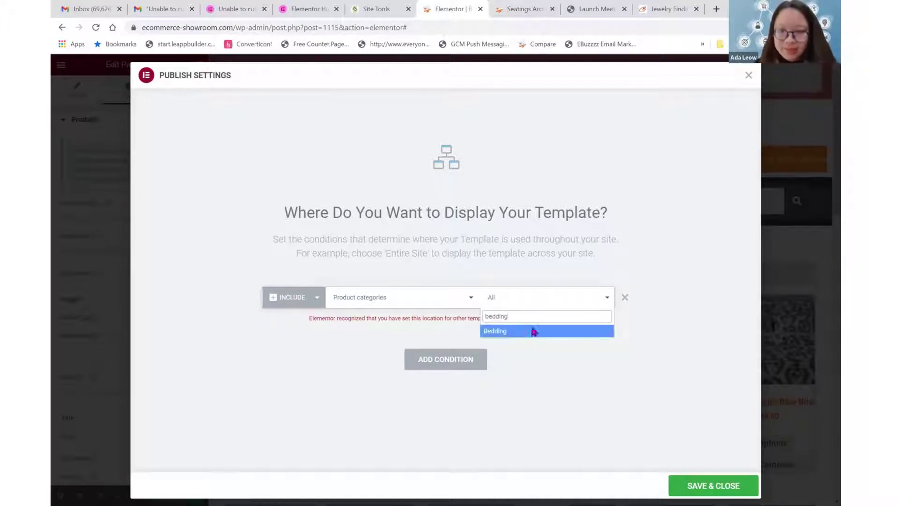
left_click(531, 333)
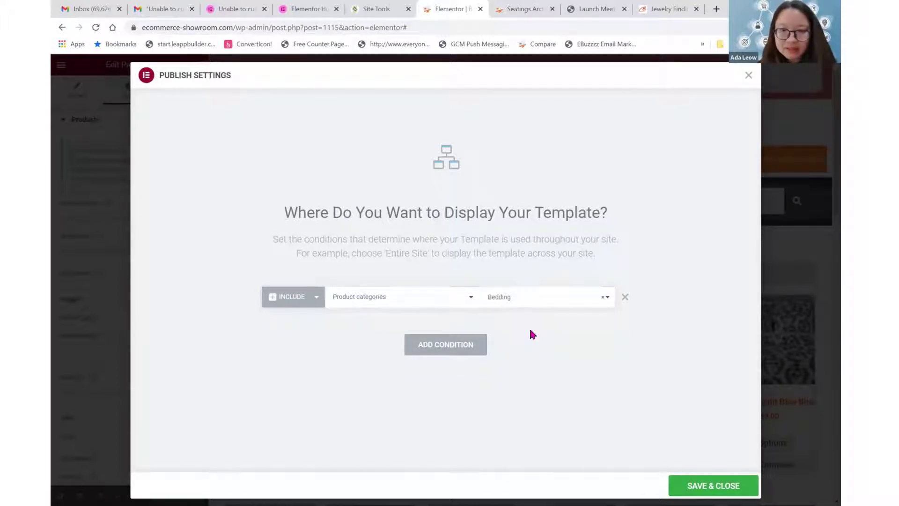
left_click(706, 486)
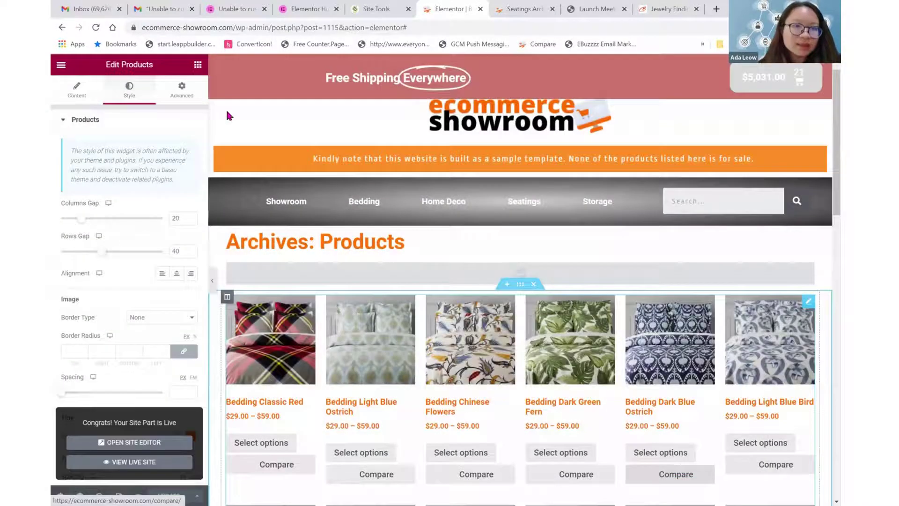
Exit the editor to the WordPress dashboard and list the Products Archive templates in Theme Builder.
left_click(61, 64)
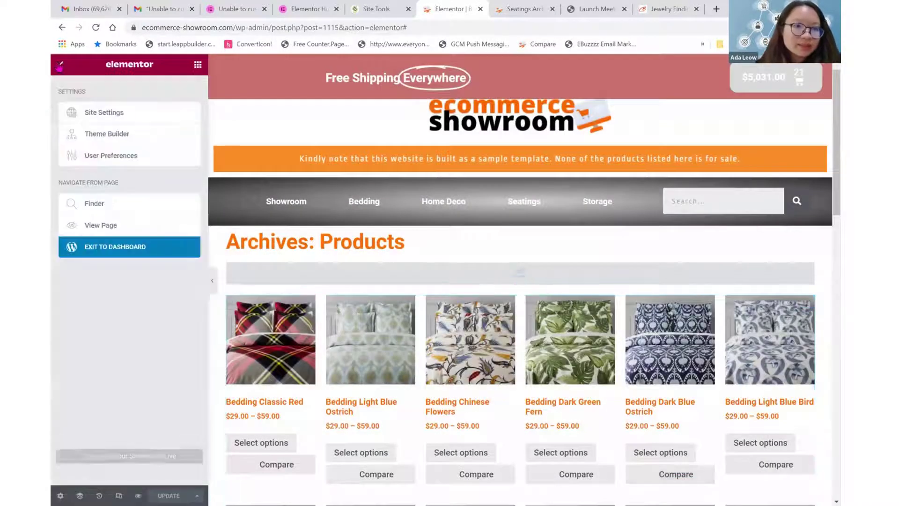
left_click(112, 257)
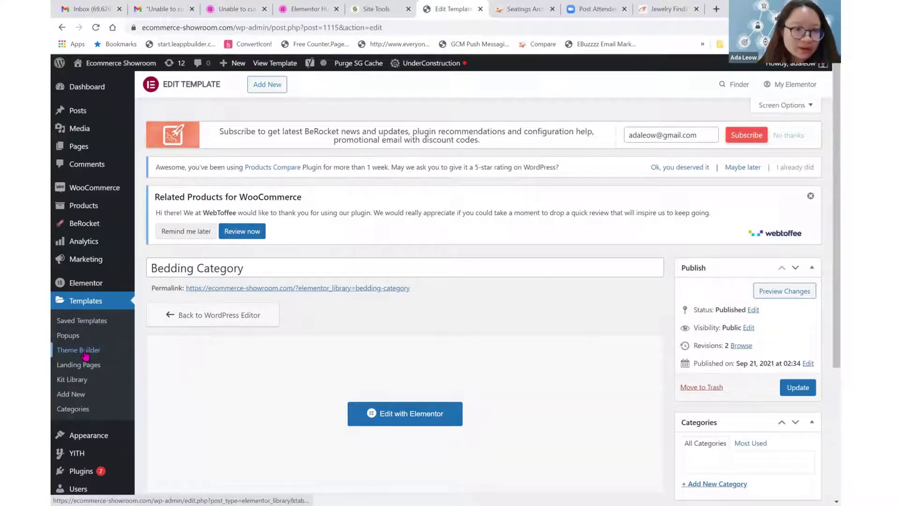
left_click(80, 350)
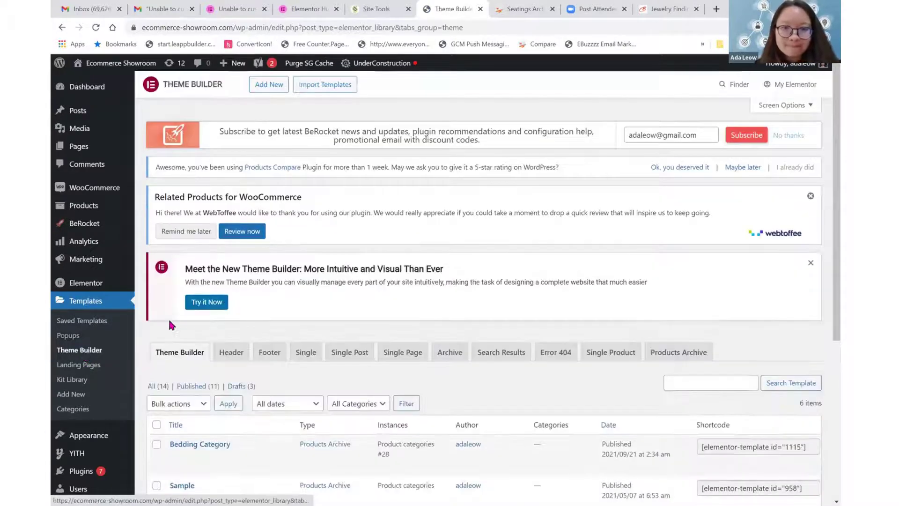
scroll(649, 245, "down", 2)
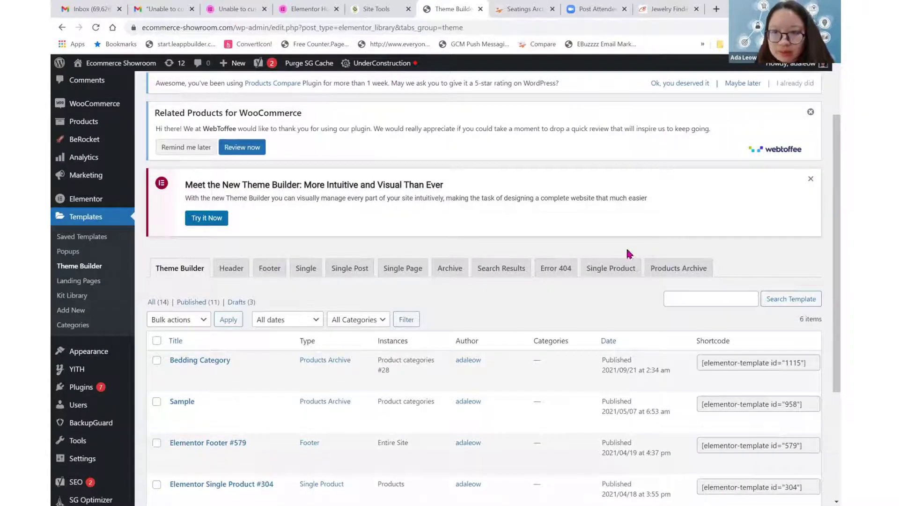
left_click(655, 262)
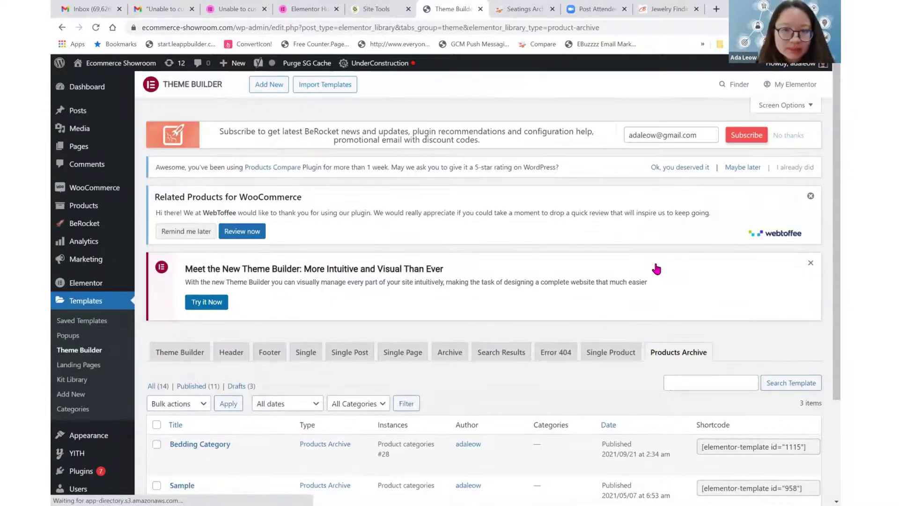
Move the Sample and Elementor Products Archive #213 templates to the trash.
scroll(503, 276, "down", 3)
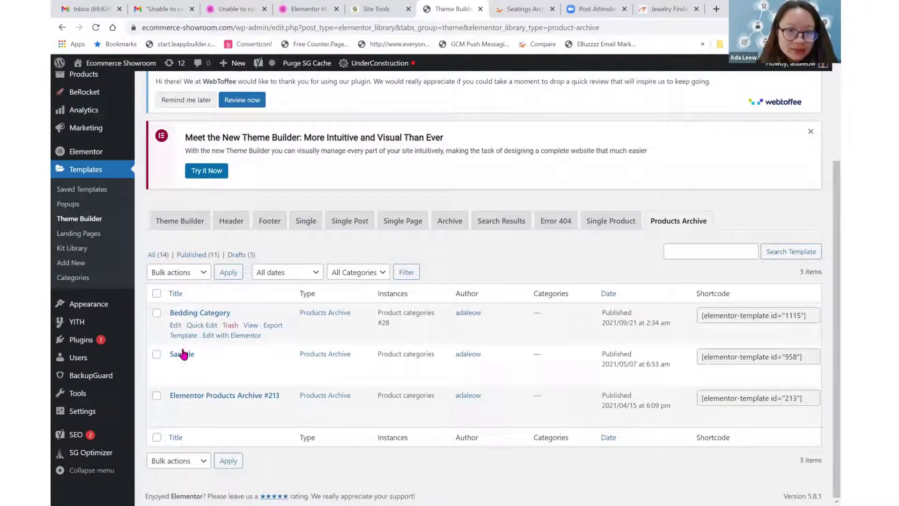
left_click(229, 367)
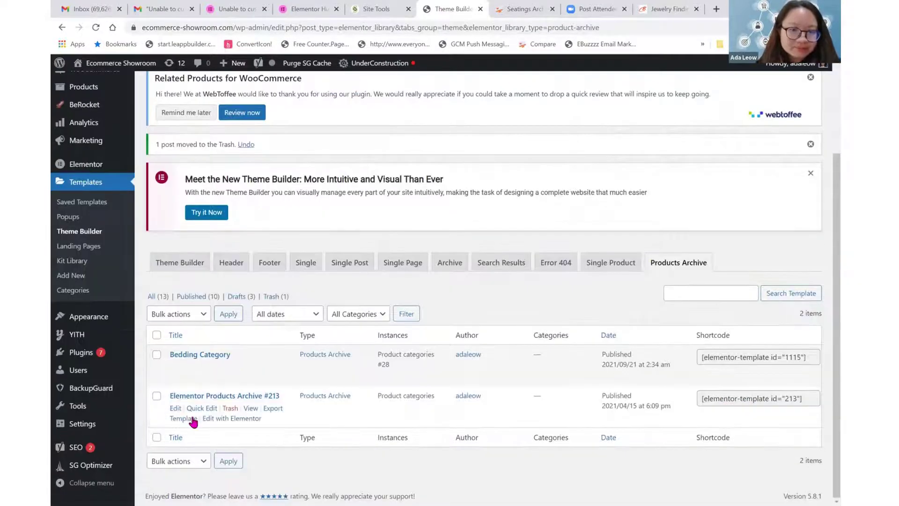
left_click(227, 408)
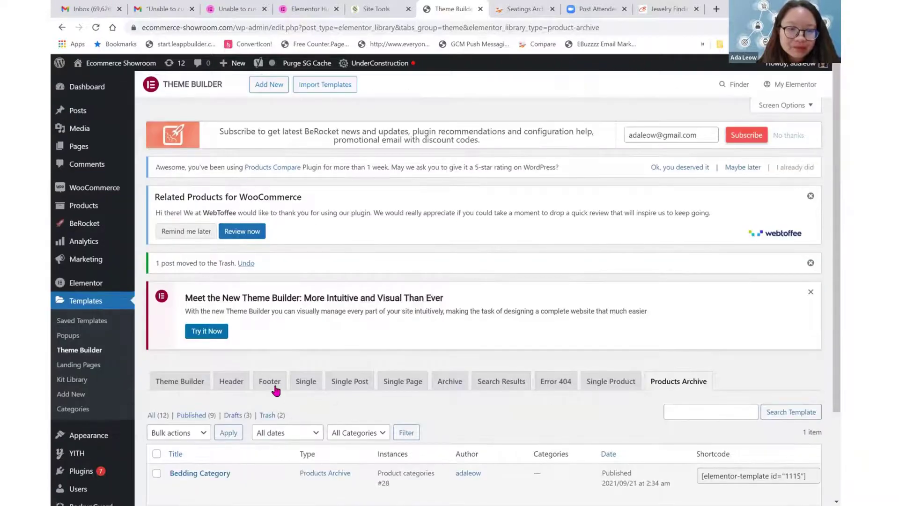
View the Bedding Category template in a new browser tab and review its whole product grid.
scroll(221, 365, "down", 2)
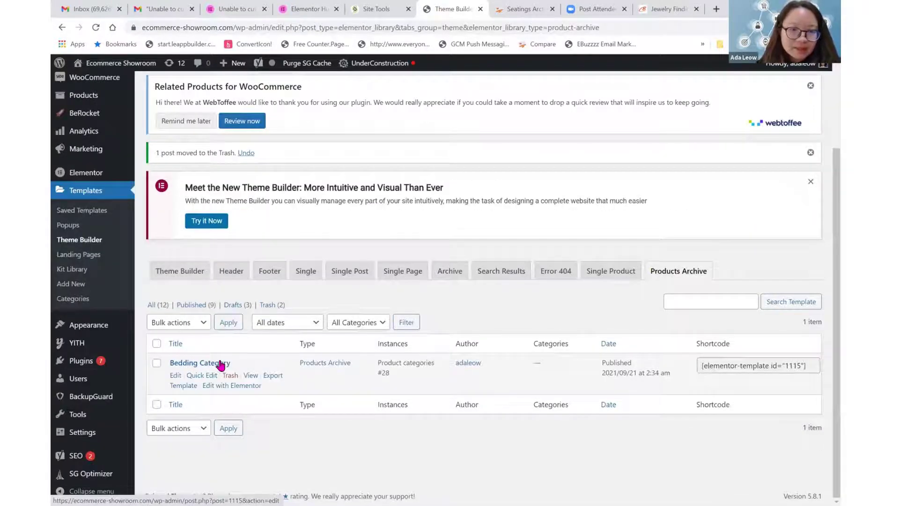
right_click(255, 375)
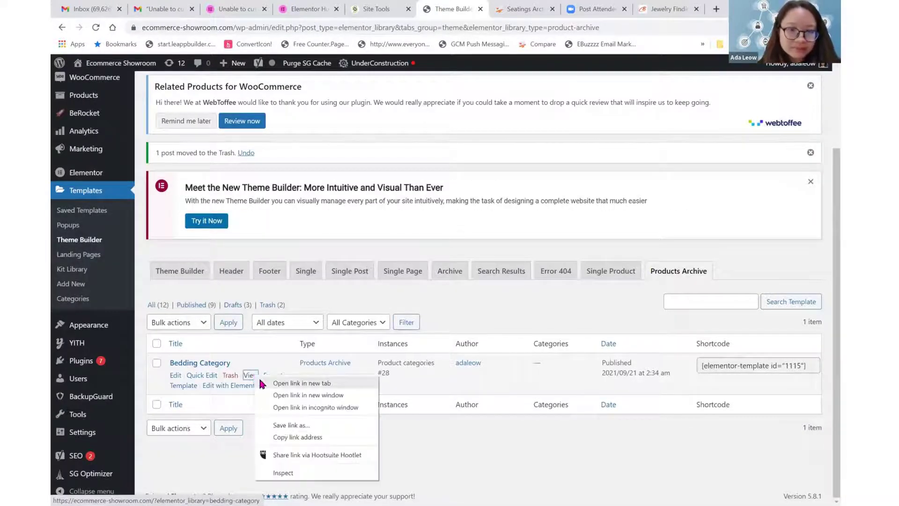
left_click(265, 383)
left_click(471, 13)
scroll(130, 366, "down", 1)
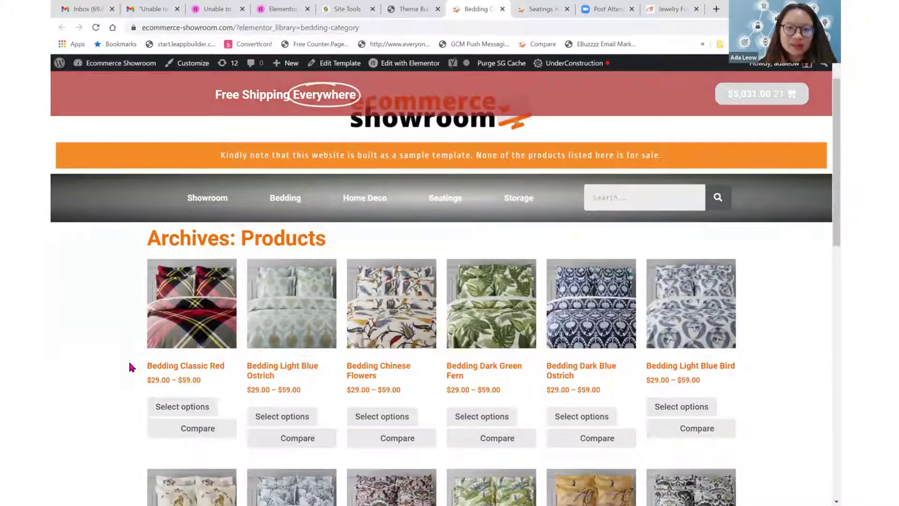
scroll(129, 364, "down", 10)
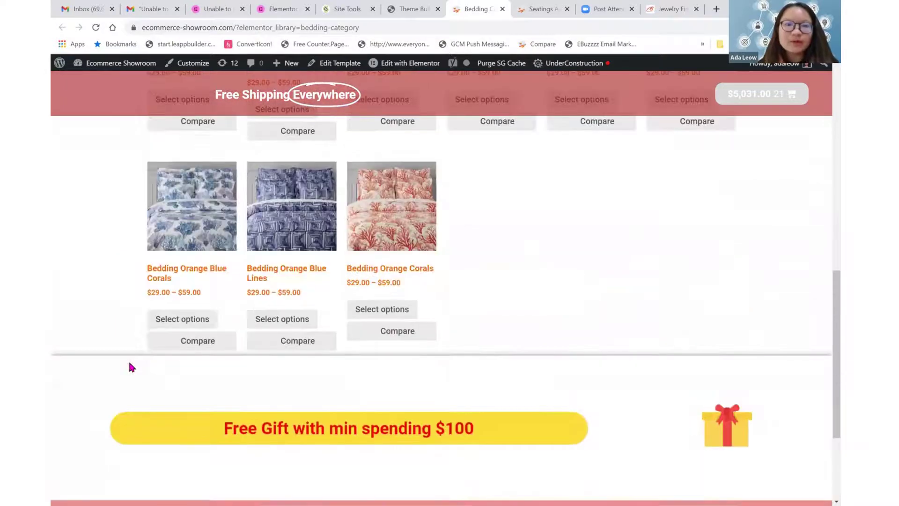
scroll(130, 366, "up", 10)
Reopen the Bedding Category template in Elementor and save it to the library as a template named "Categories Products".
left_click(418, 7)
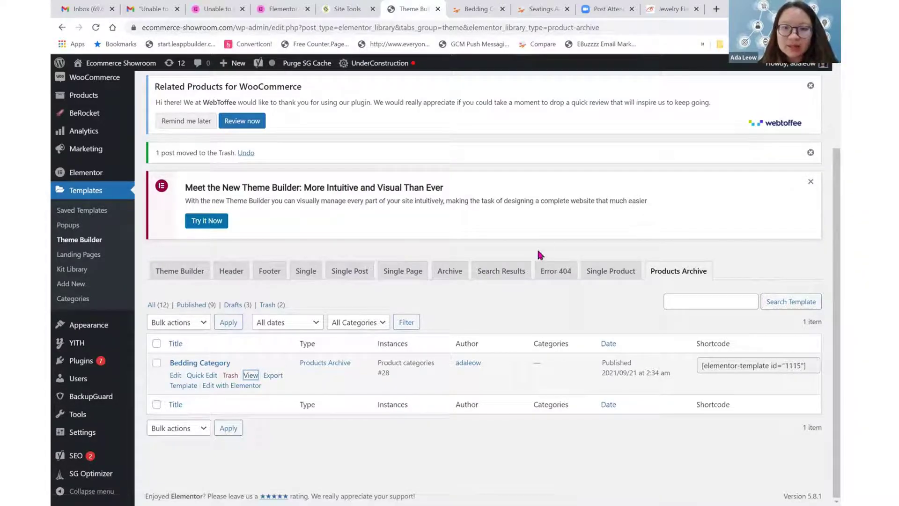
left_click(203, 365)
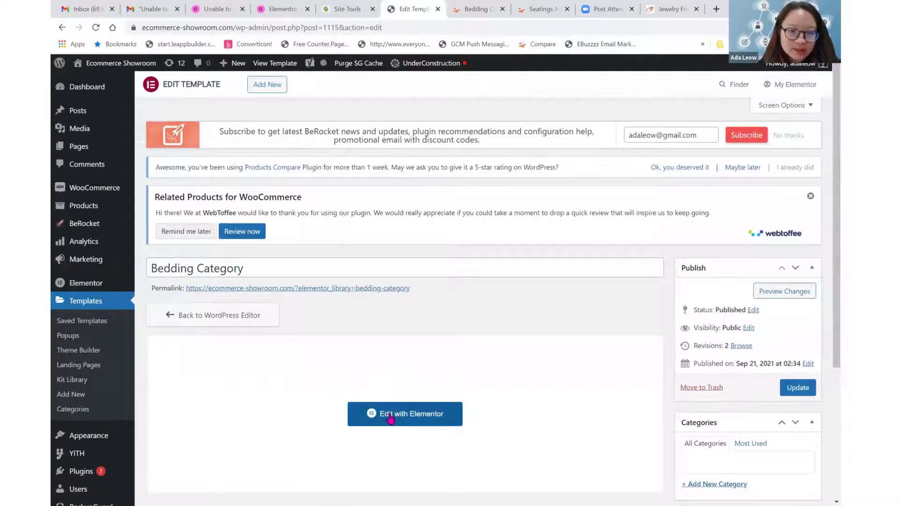
left_click(390, 418)
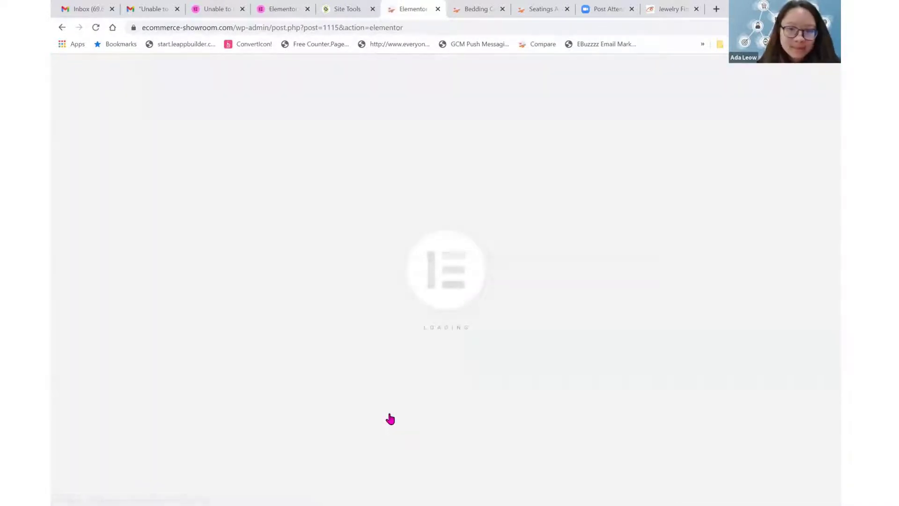
scroll(314, 421, "down", 4)
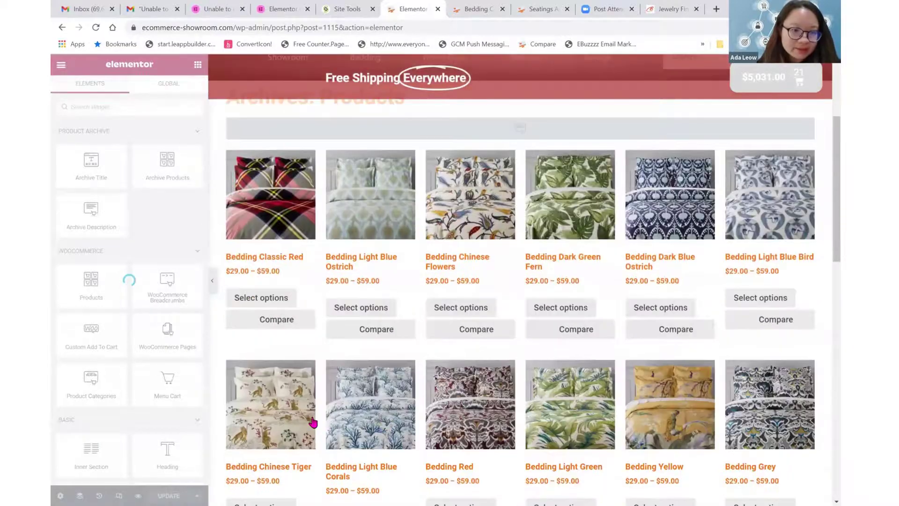
left_click(197, 495)
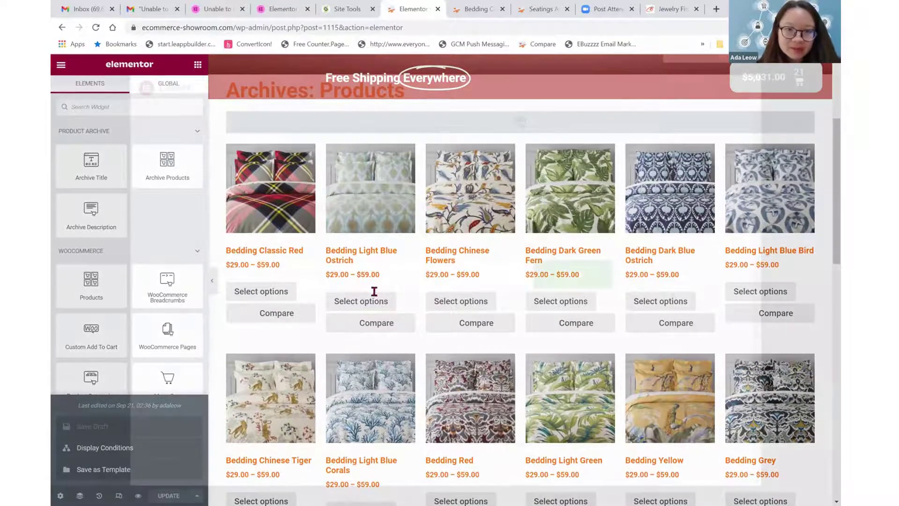
left_click(104, 469)
type("Ca")
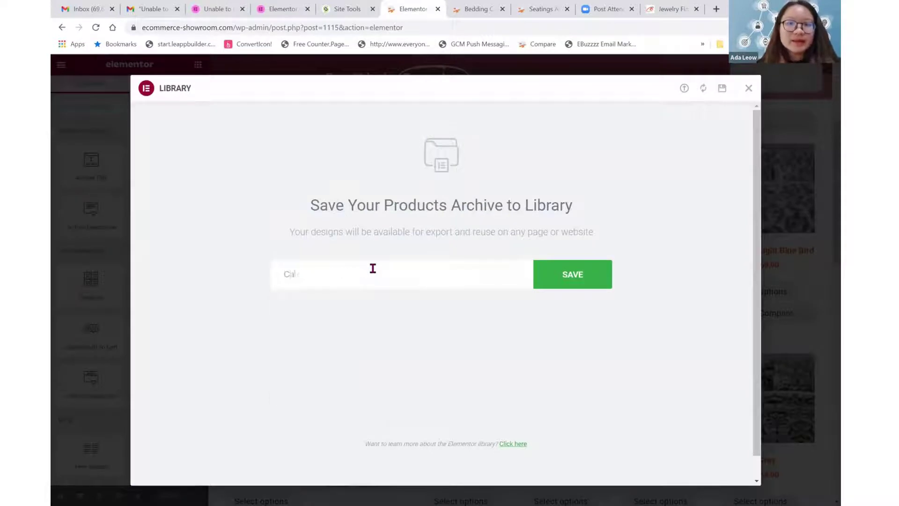
type("tegories Products")
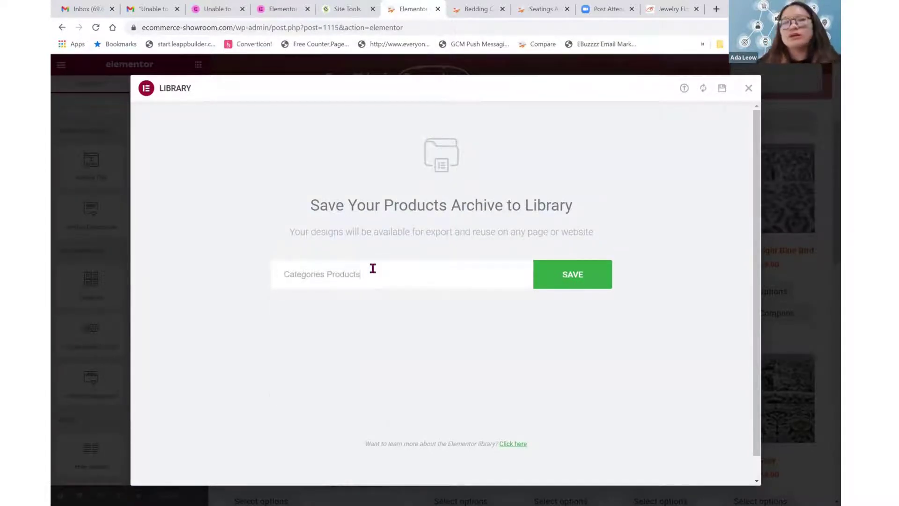
left_click(584, 279)
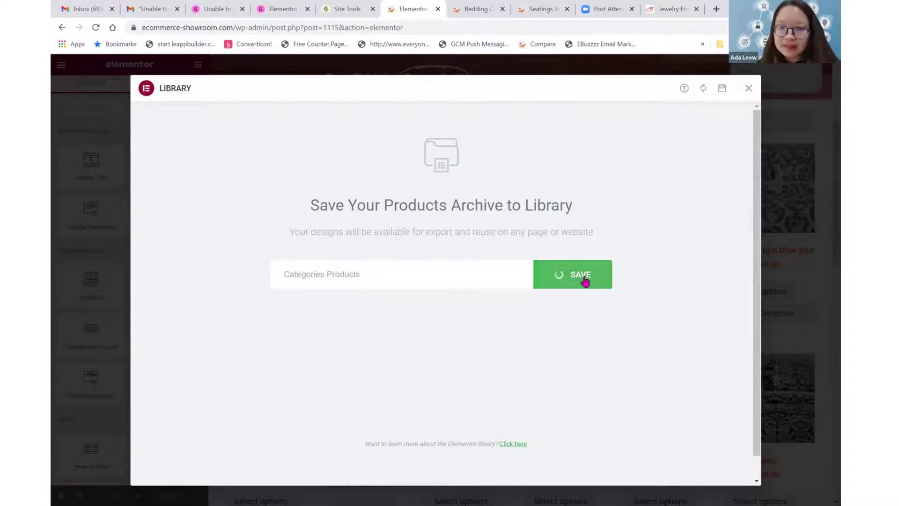
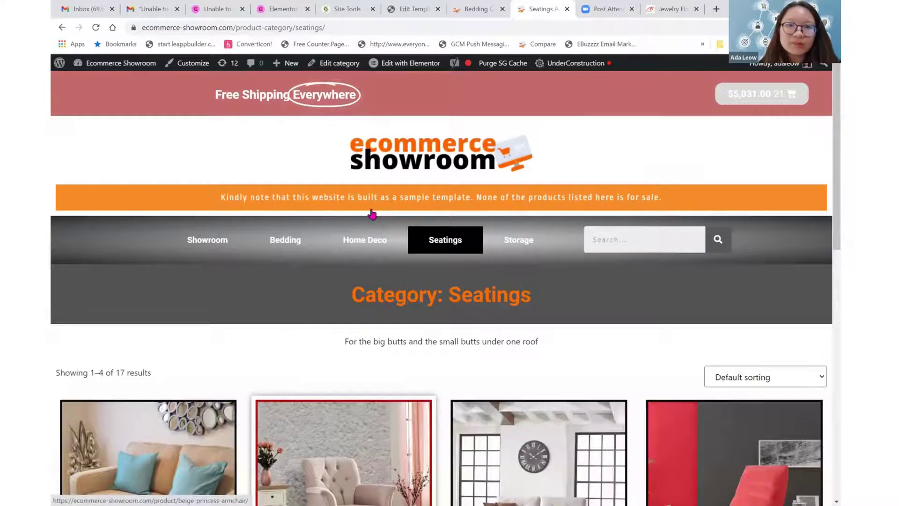
left_click(418, 7)
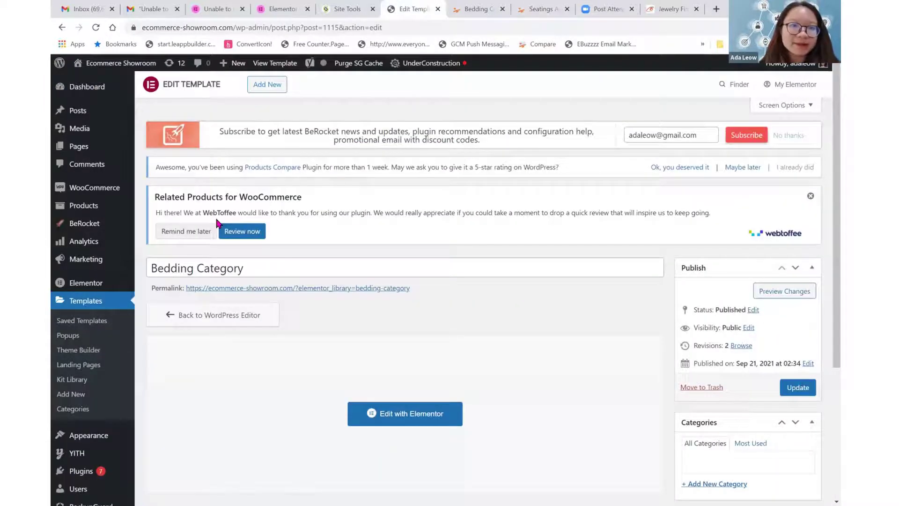
left_click(265, 89)
type("Hone")
type(" Deco Category")
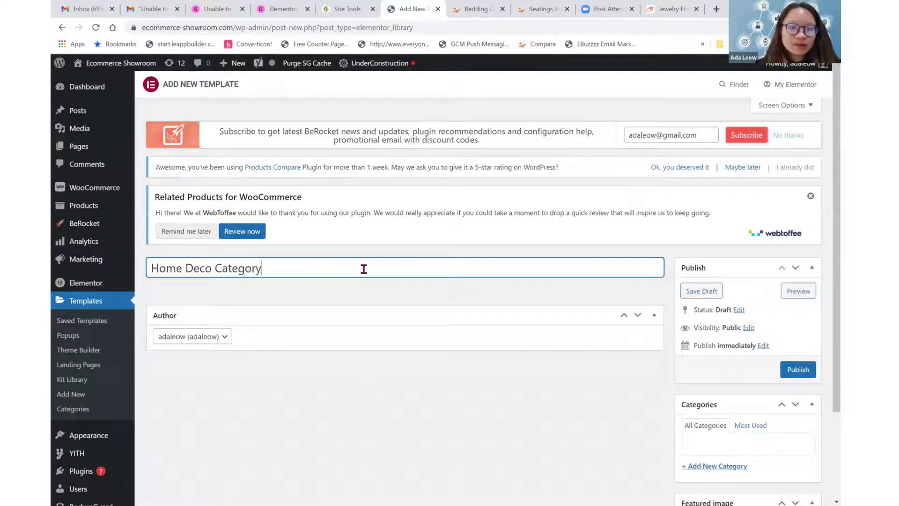
scroll(364, 268, "down", 1)
scroll(364, 268, "up", 1)
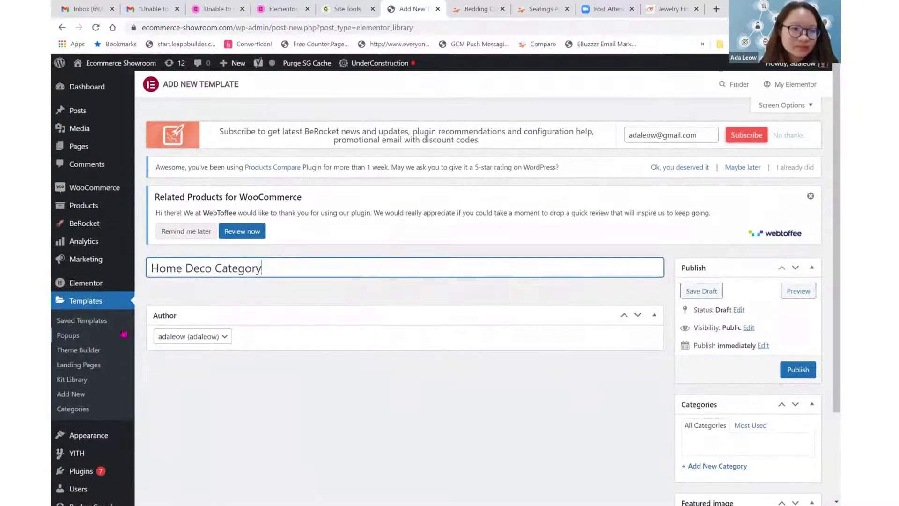
Leave the new template page without saving and open the Theme Builder template list.
left_click(79, 349)
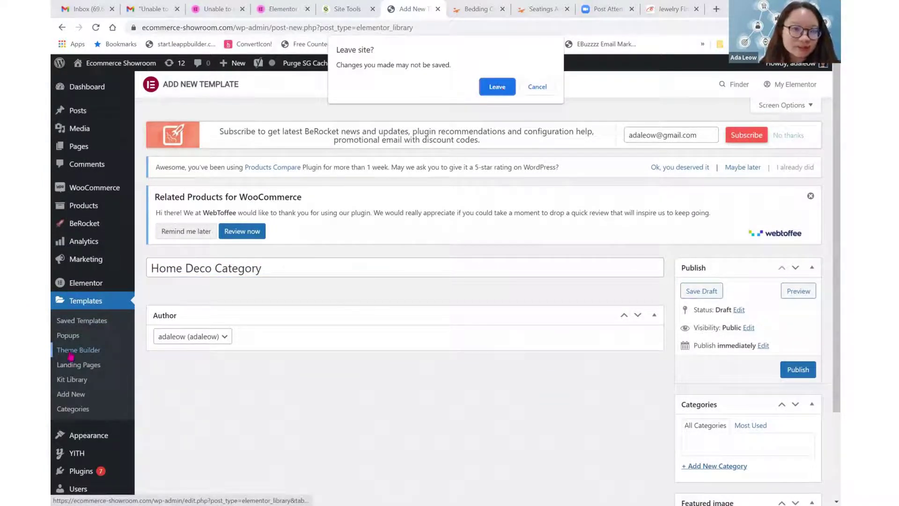
key("Return")
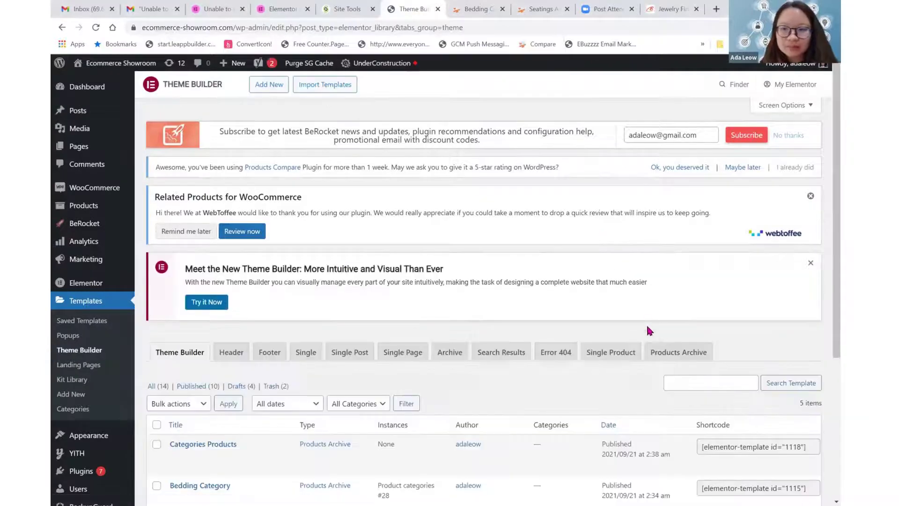
Create a new Products Archive template named "Home Deco Category".
left_click(667, 348)
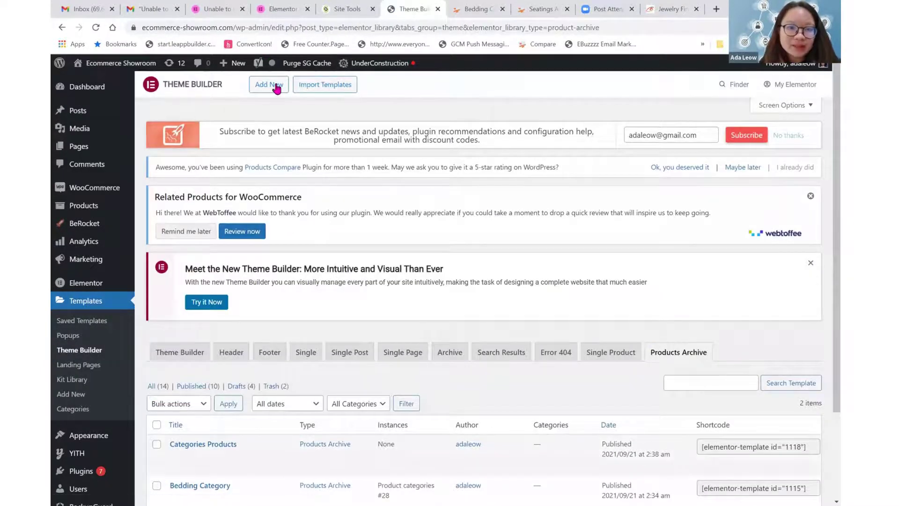
left_click(276, 84)
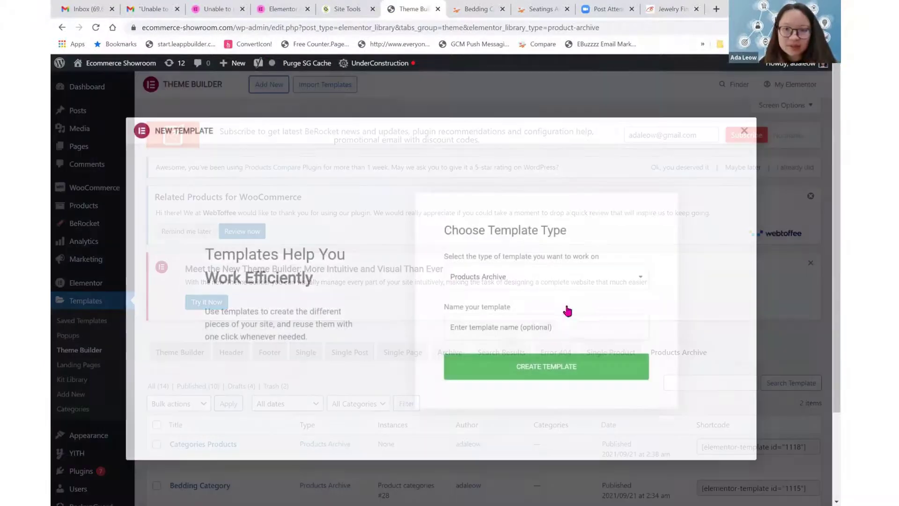
left_click(570, 326)
type("Home Deco Category")
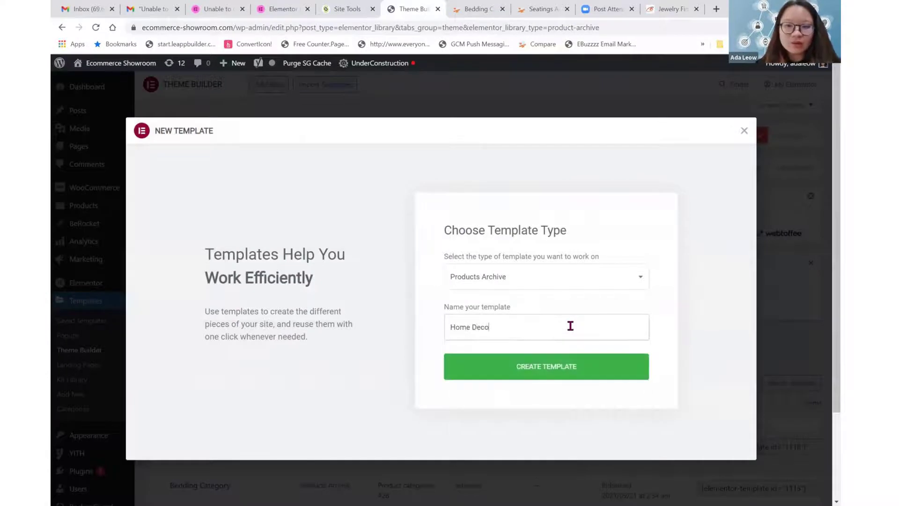
left_click(571, 367)
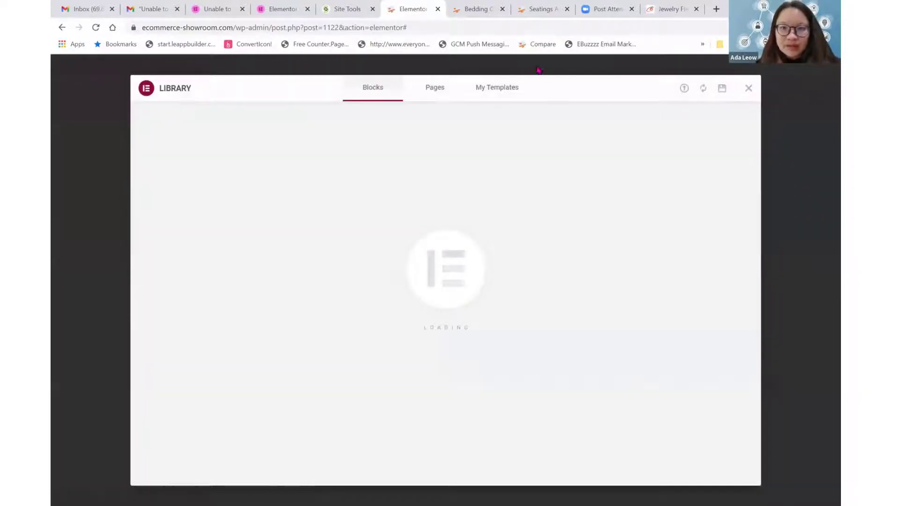
Insert the saved "Categories Products" template into the page, importing its document settings, and review the inserted product grid.
left_click(496, 91)
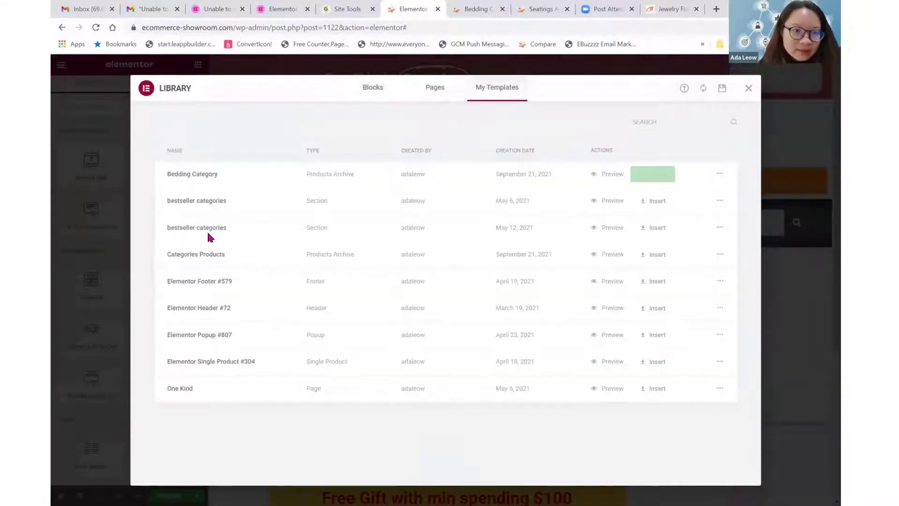
left_click(651, 255)
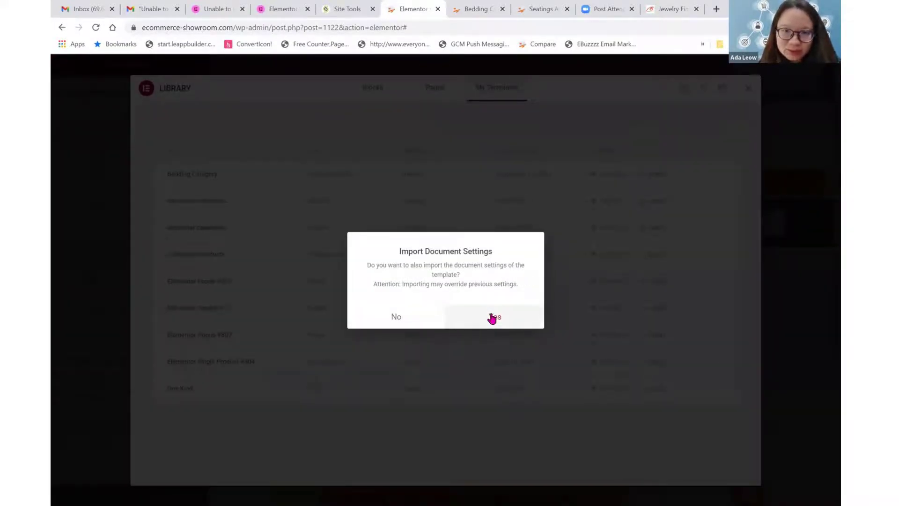
left_click(492, 317)
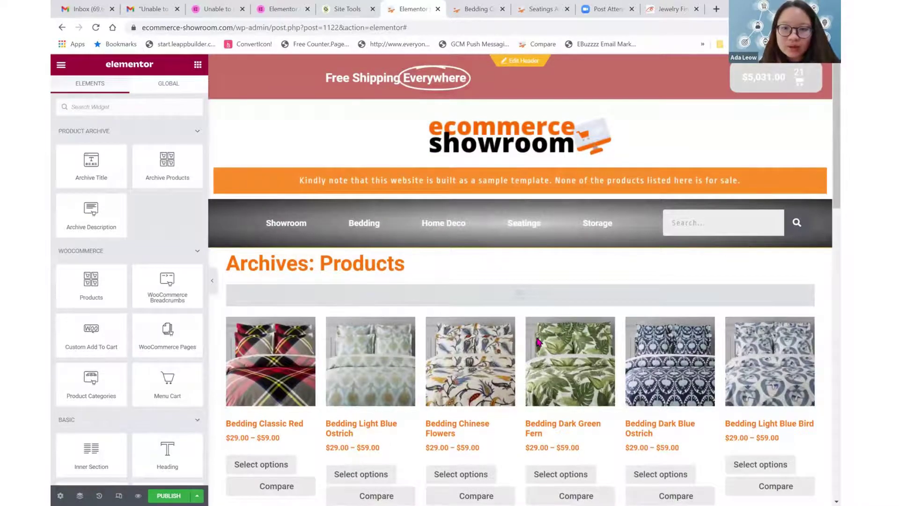
scroll(537, 342, "down", 3)
scroll(538, 342, "down", 6)
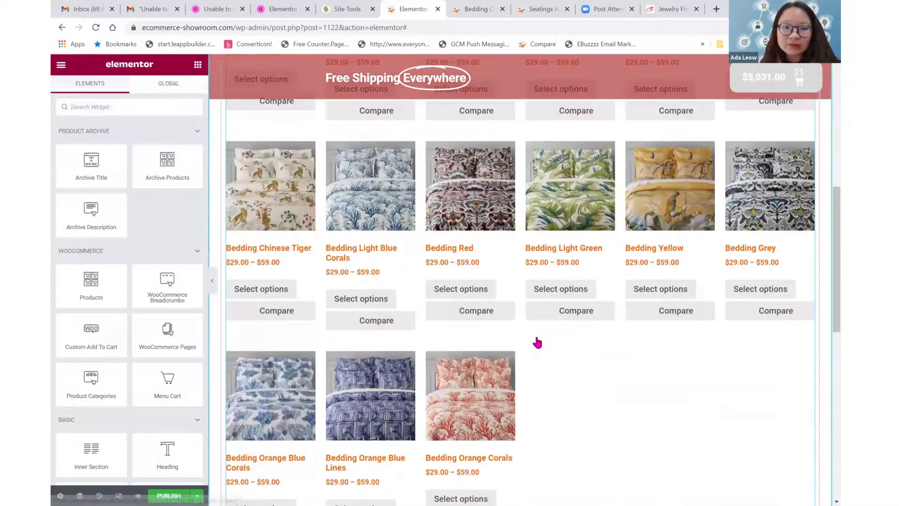
scroll(538, 343, "up", 10)
In the products grid's query, replace the Bedding term with the Home Deco product category.
left_click(482, 358)
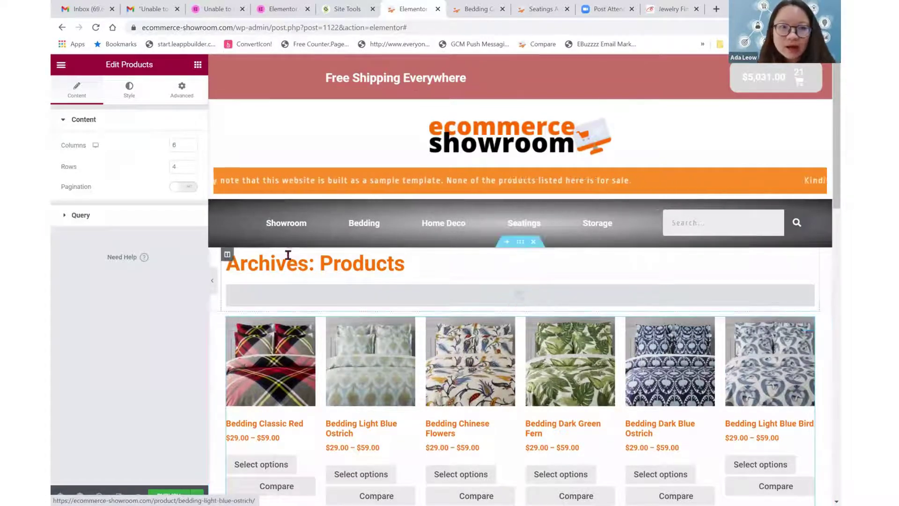
left_click(155, 216)
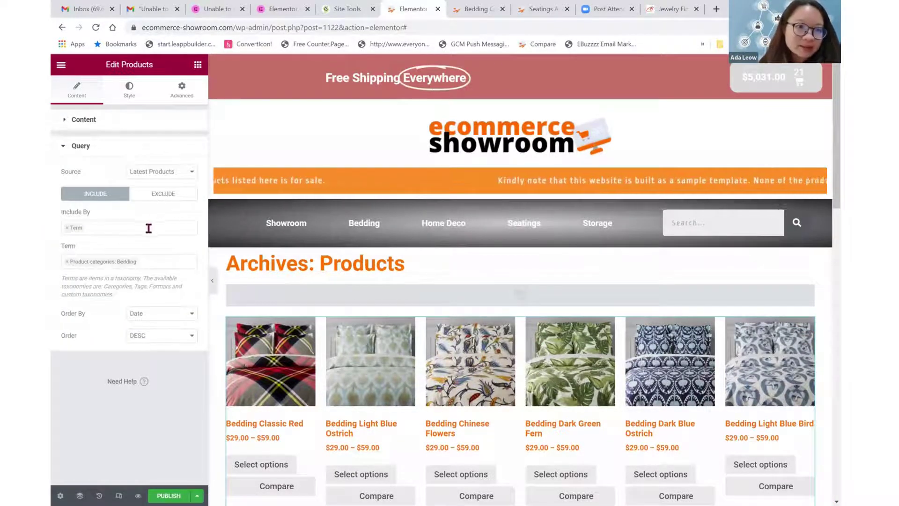
left_click(156, 260)
key("BackSpace")
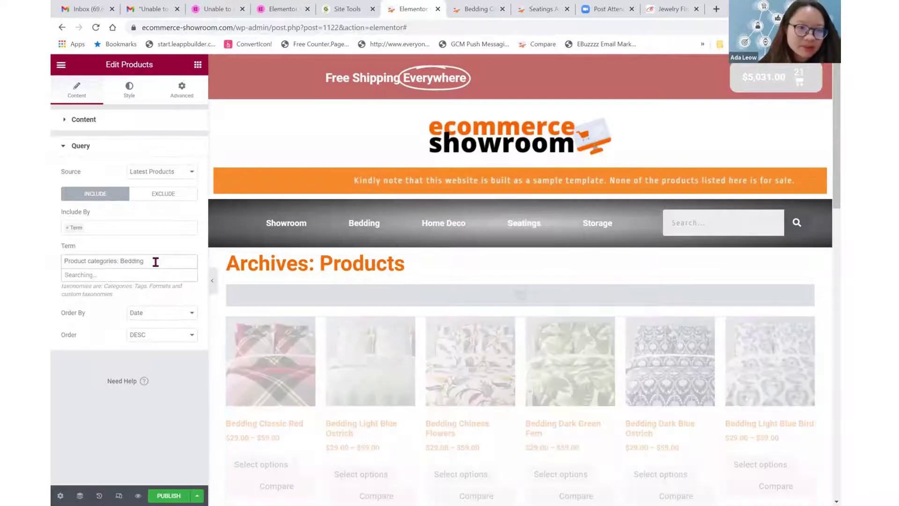
key("Escape")
left_click(155, 260)
type("be")
type("me")
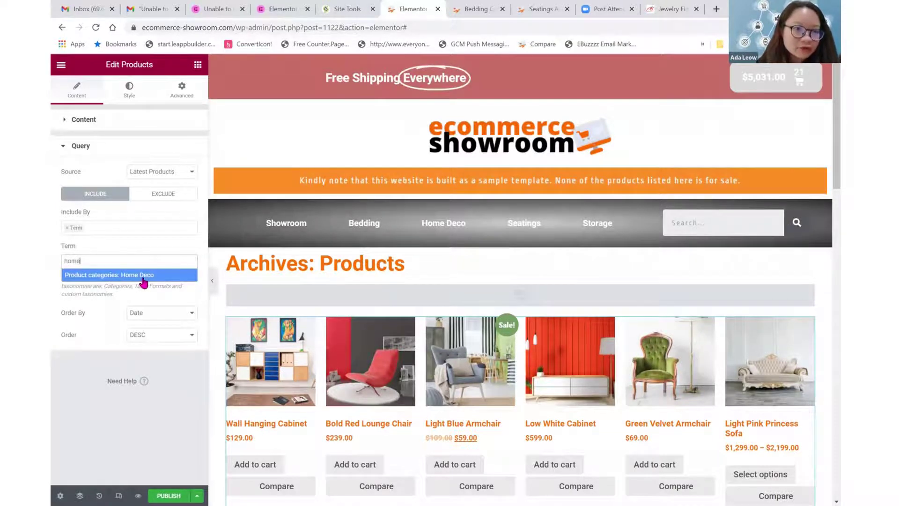
left_click(142, 277)
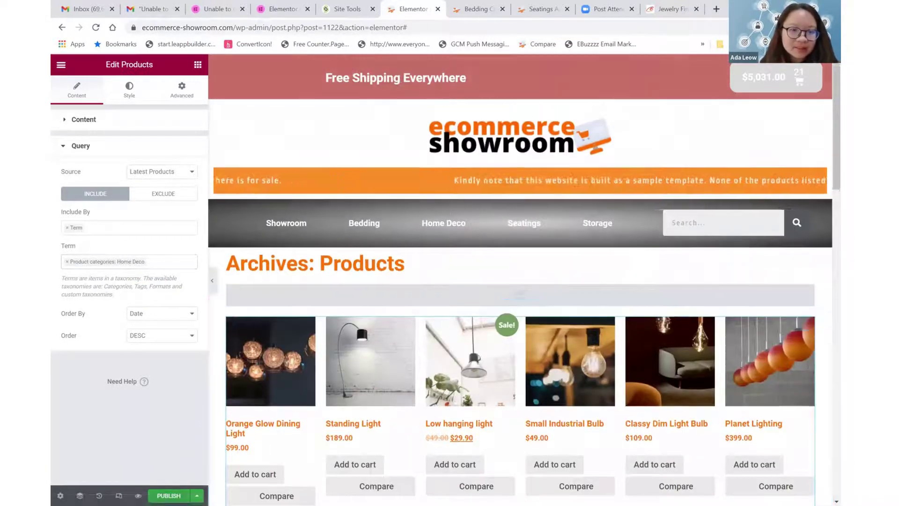
Publish the template with a display condition that includes the Home Deco product category, and check the product grid.
left_click(169, 494)
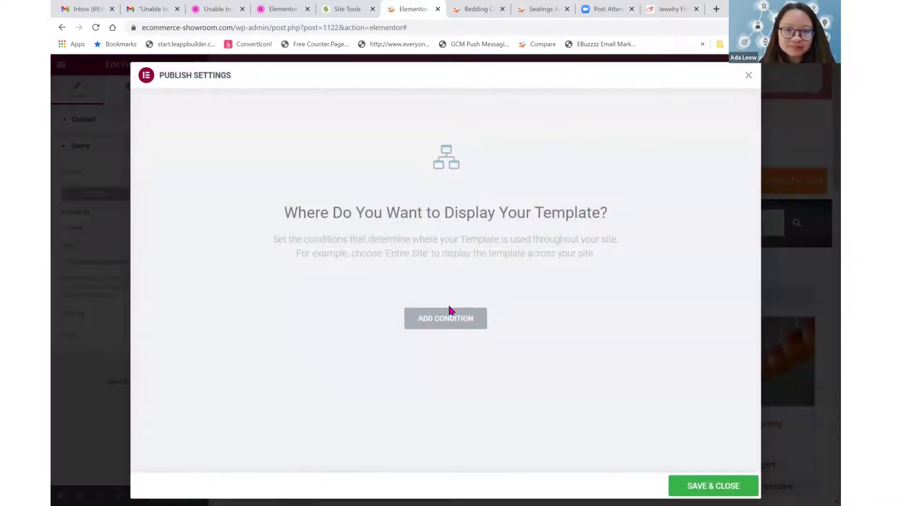
left_click(449, 312)
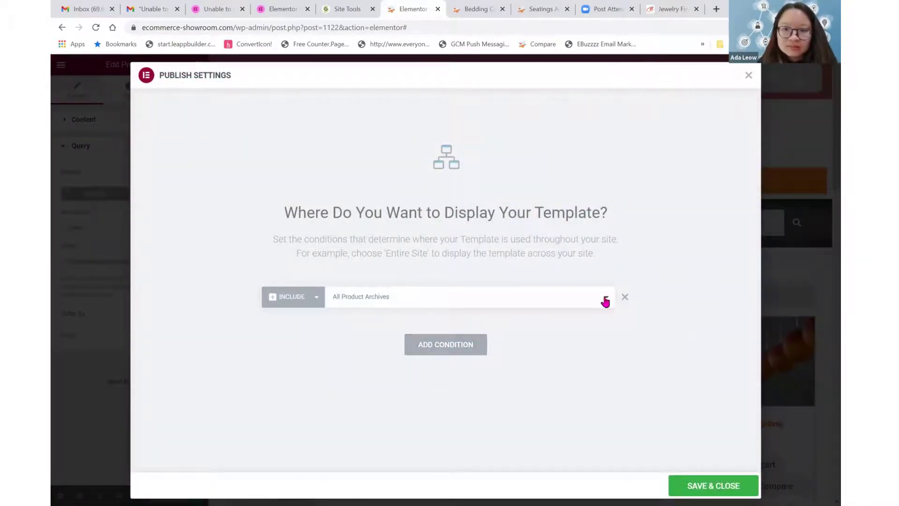
left_click(604, 299)
left_click(444, 374)
left_click(553, 294)
type("N")
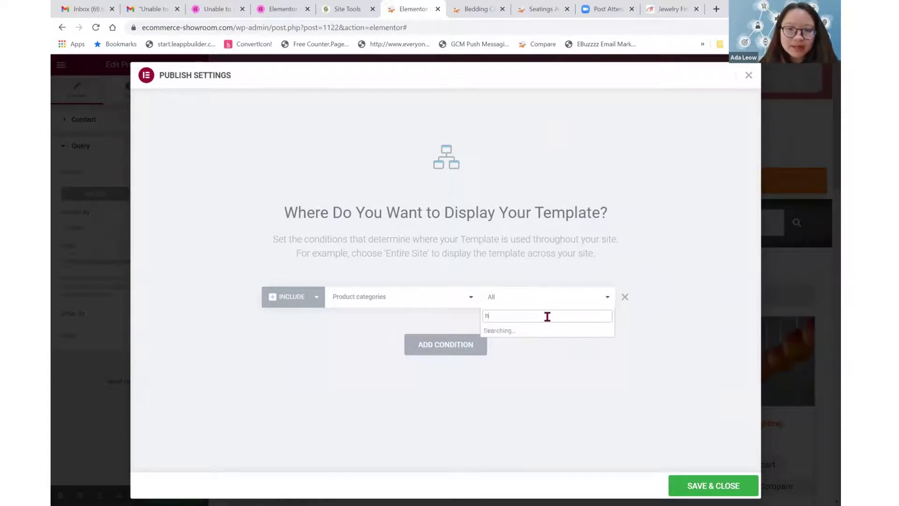
left_click(536, 331)
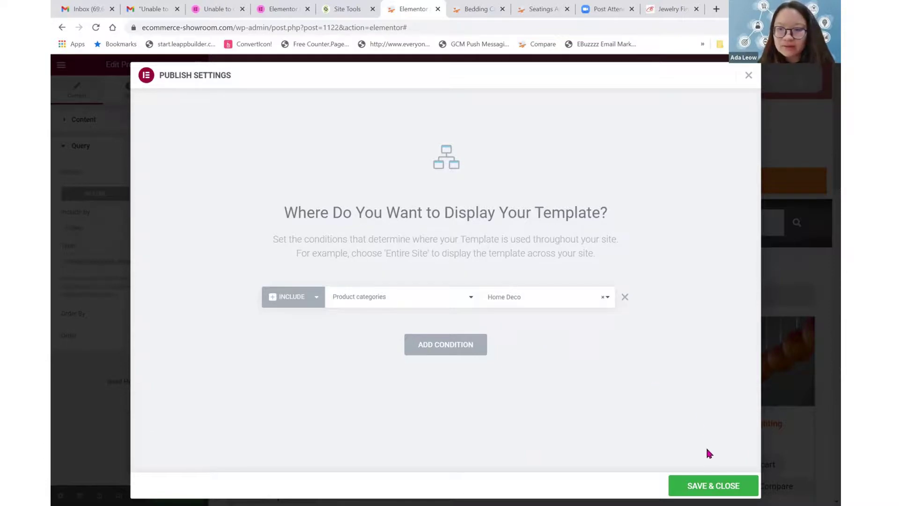
left_click(695, 486)
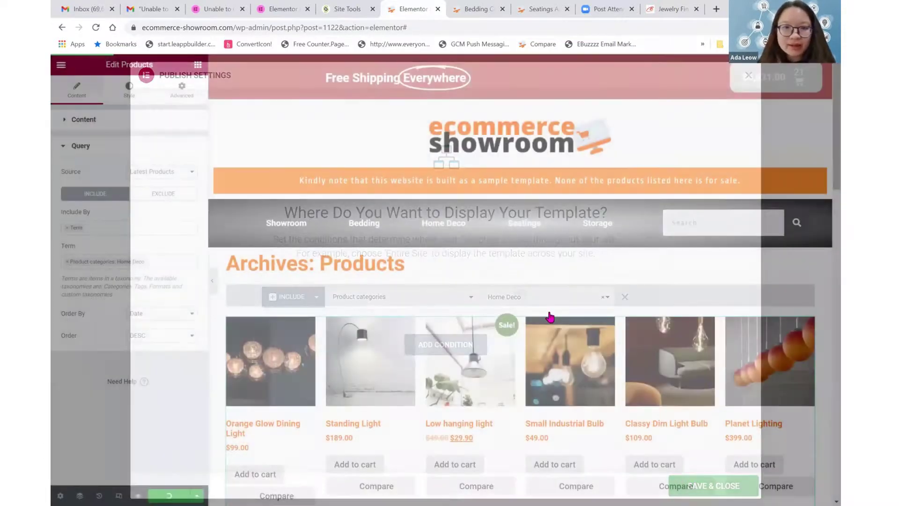
scroll(550, 317, "down", 5)
scroll(550, 318, "down", 5)
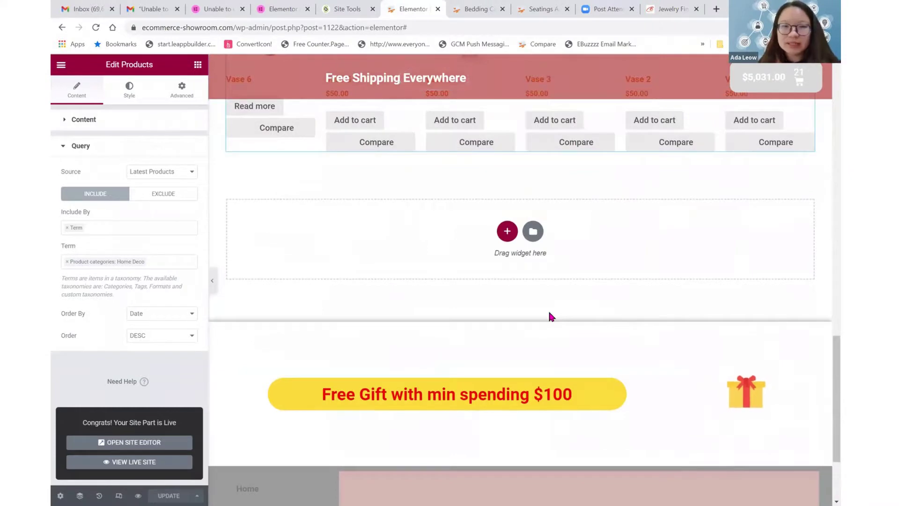